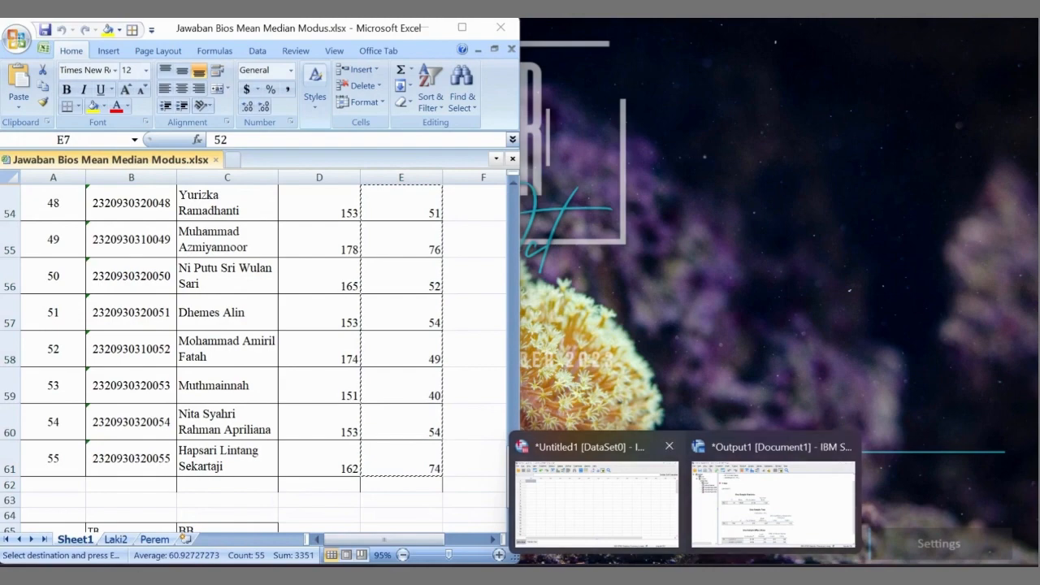
# Step: Switch to the SPSS Data Editor, paste the copied weight values into the first column and name the variable BB
pyautogui.click(598, 504)
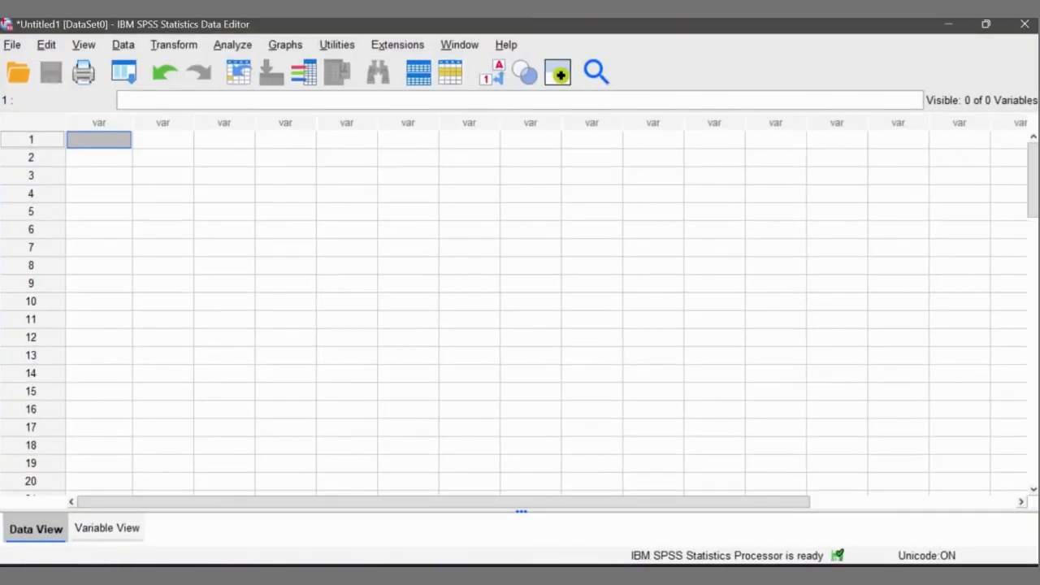
pyautogui.hotkey('ctrl', 'v')
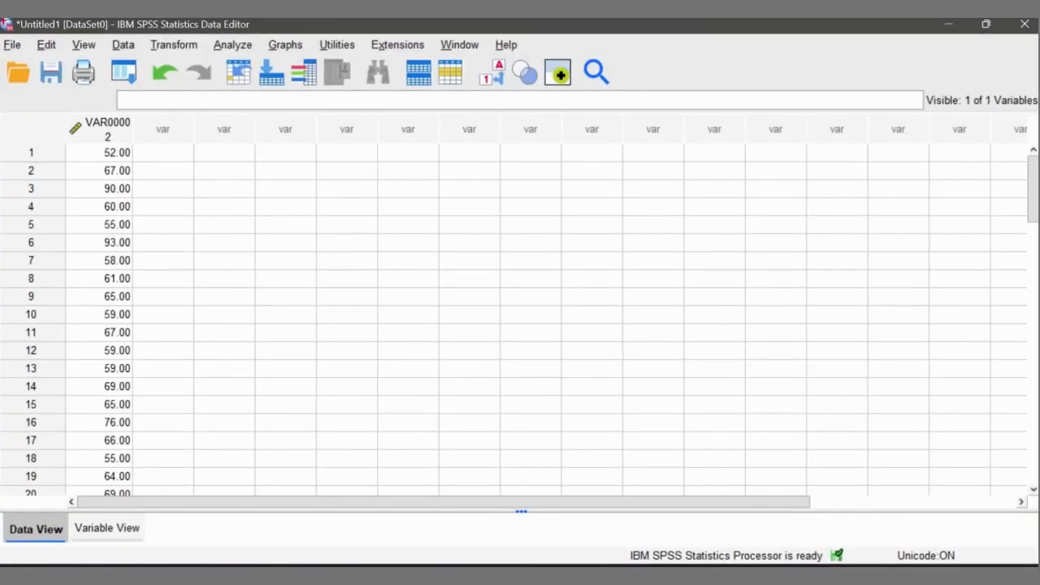
pyautogui.click(107, 528)
pyautogui.click(100, 115)
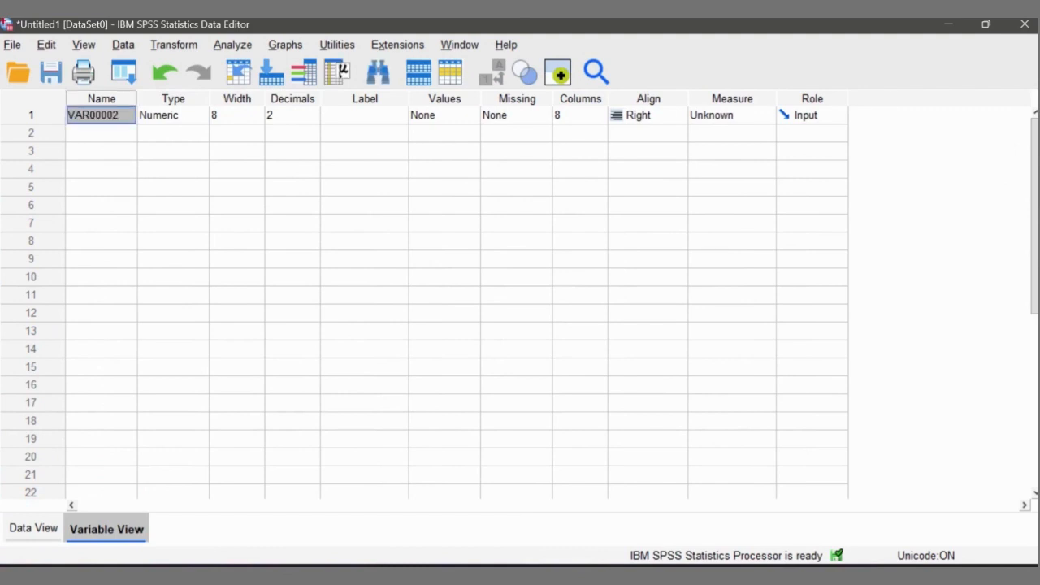
pyautogui.write('BB')
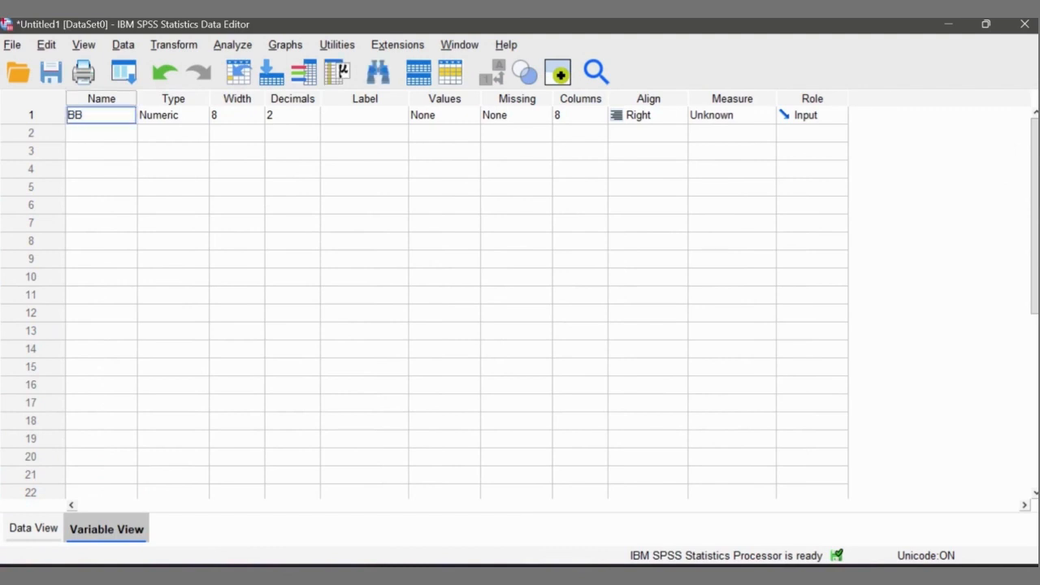
# Step: Set the BB variable's decimals to 0 and return to the data view
pyautogui.click(313, 120)
pyautogui.click(313, 120)
pyautogui.click(313, 119)
pyautogui.click(313, 119)
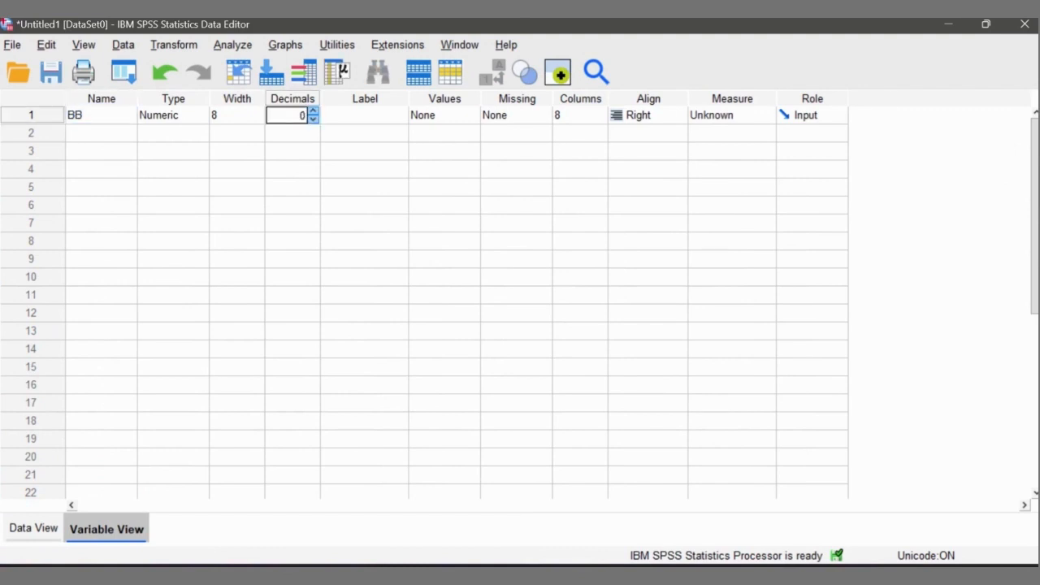
pyautogui.click(33, 528)
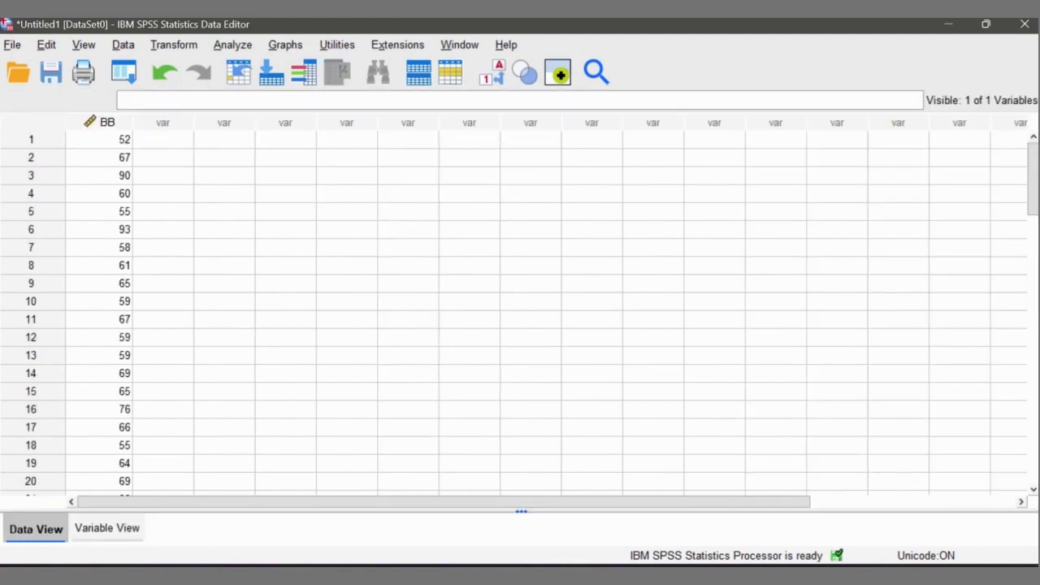
# Step: Set up a One-Sample T Test with BB as the test variable and a test value of 60
pyautogui.click(232, 45)
pyautogui.moveTo(282, 97)
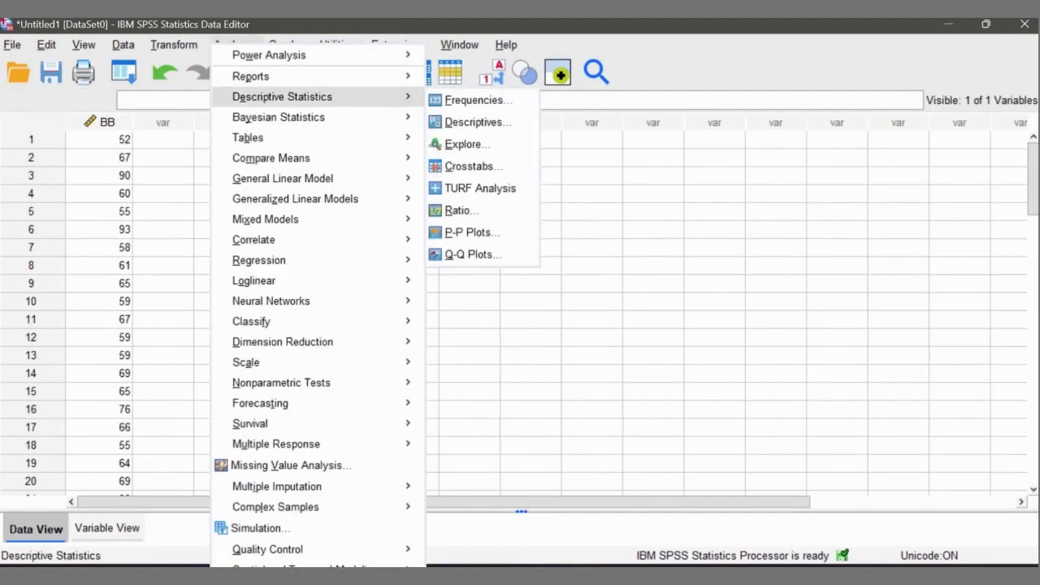
pyautogui.moveTo(270, 158)
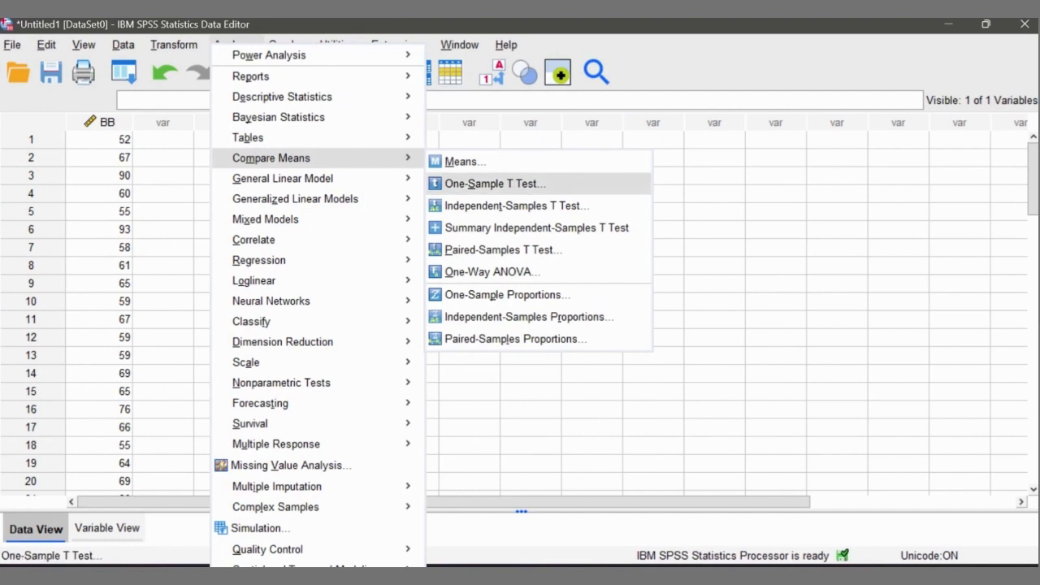
pyautogui.click(488, 182)
pyautogui.click(476, 279)
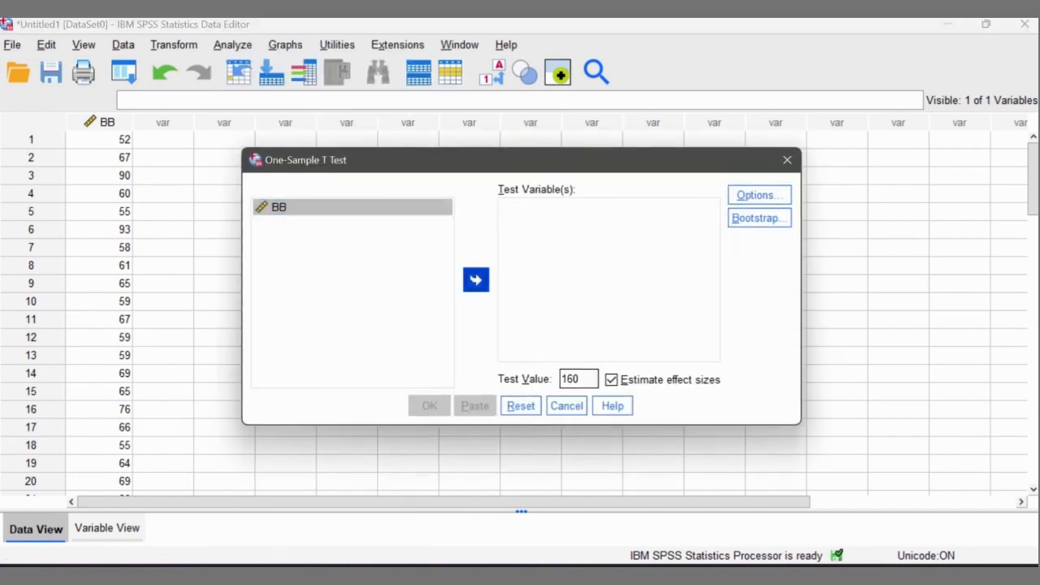
pyautogui.moveTo(574, 380); pyautogui.dragTo(562, 379)
pyautogui.doubleClick(570, 379)
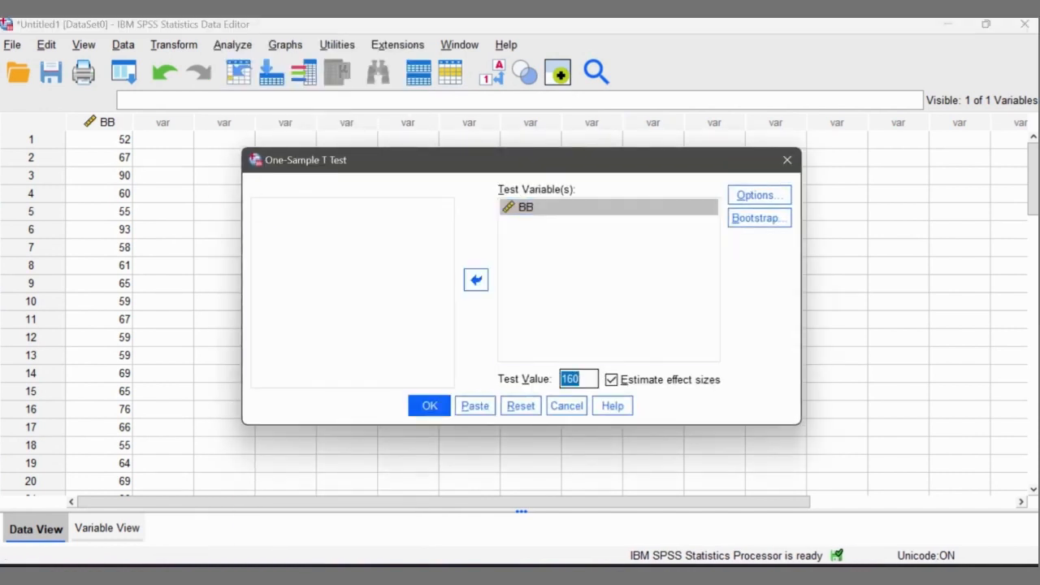
pyautogui.write('60')
# Step: Accept the 95% confidence interval option, run the One-Sample T Test and maximize the output window
pyautogui.click(760, 195)
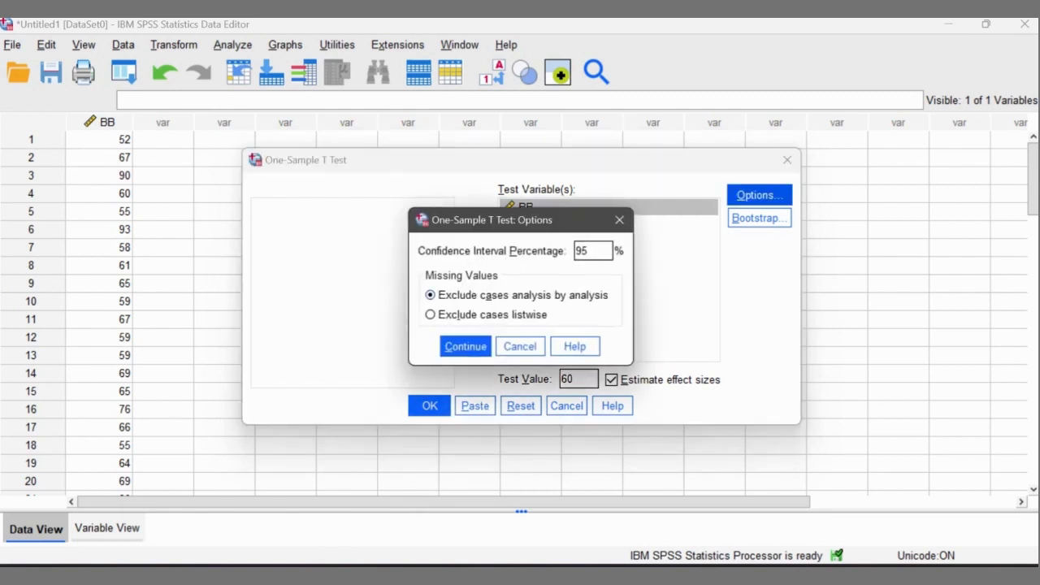
pyautogui.press('Return')
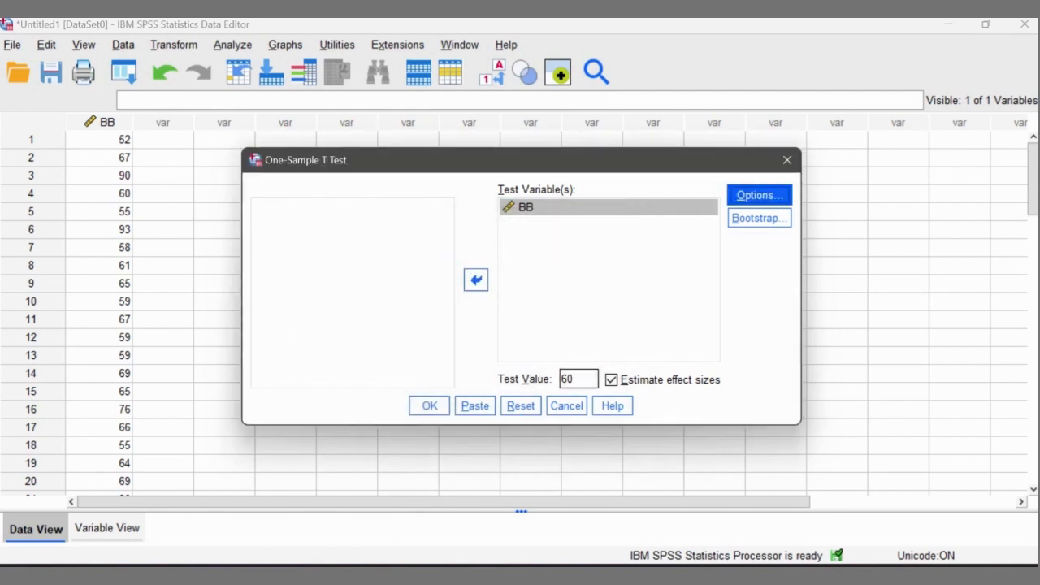
pyautogui.click(429, 405)
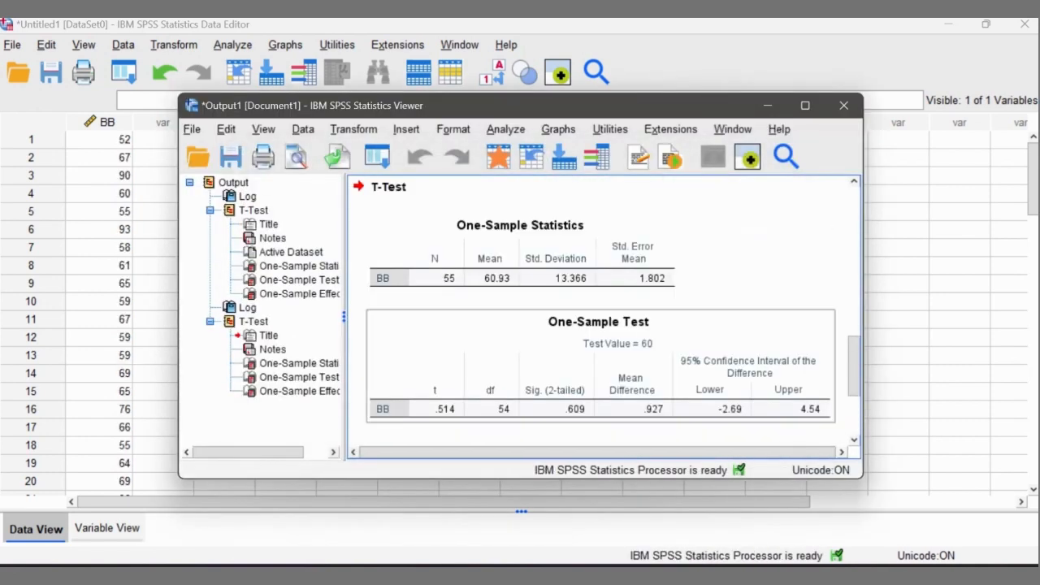
pyautogui.click(805, 106)
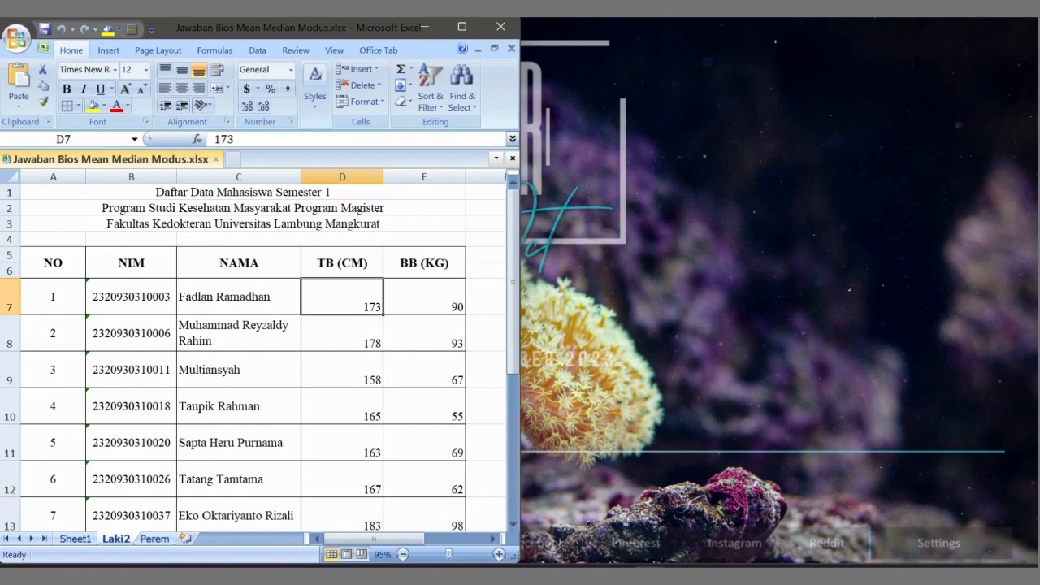
# Step: Copy the TB heights D7:D16 from the Laki2 sheet in Excel into the first column of the SPSS Data Editor
pyautogui.moveTo(342, 301); pyautogui.dragTo(384, 514)
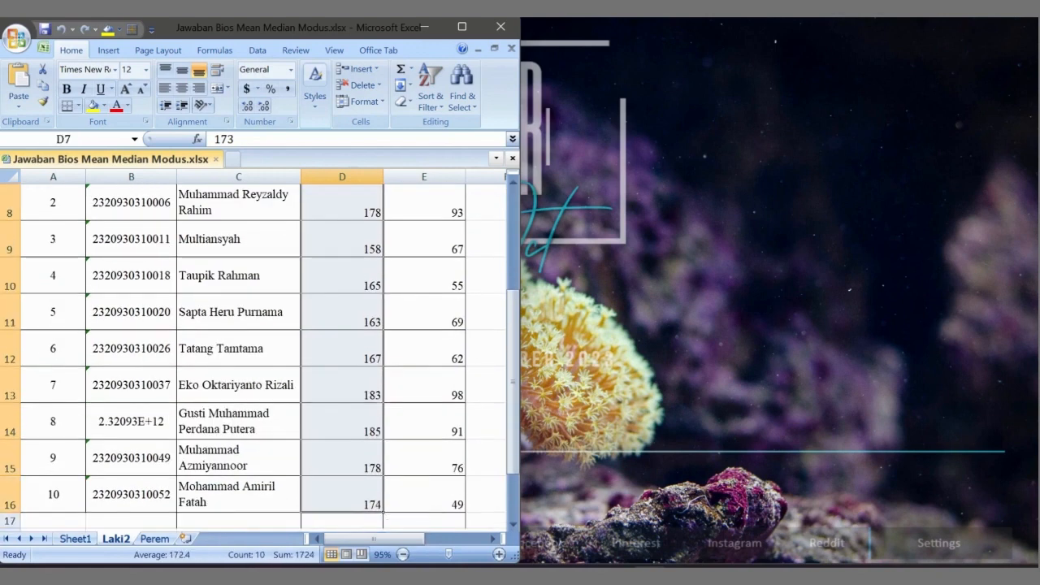
pyautogui.hotkey('ctrl', 'c')
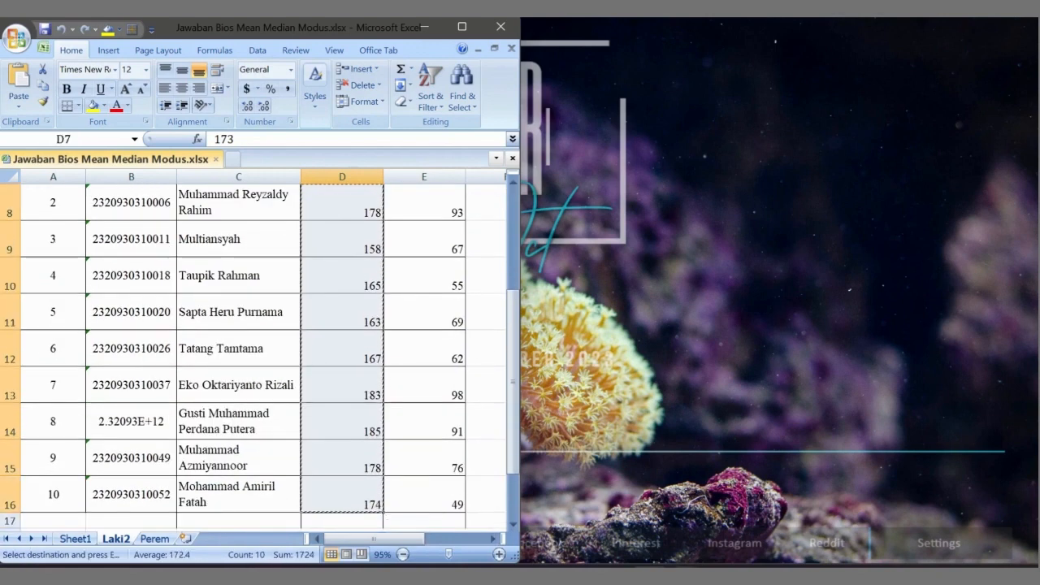
pyautogui.moveTo(685, 575)
pyautogui.click(598, 500)
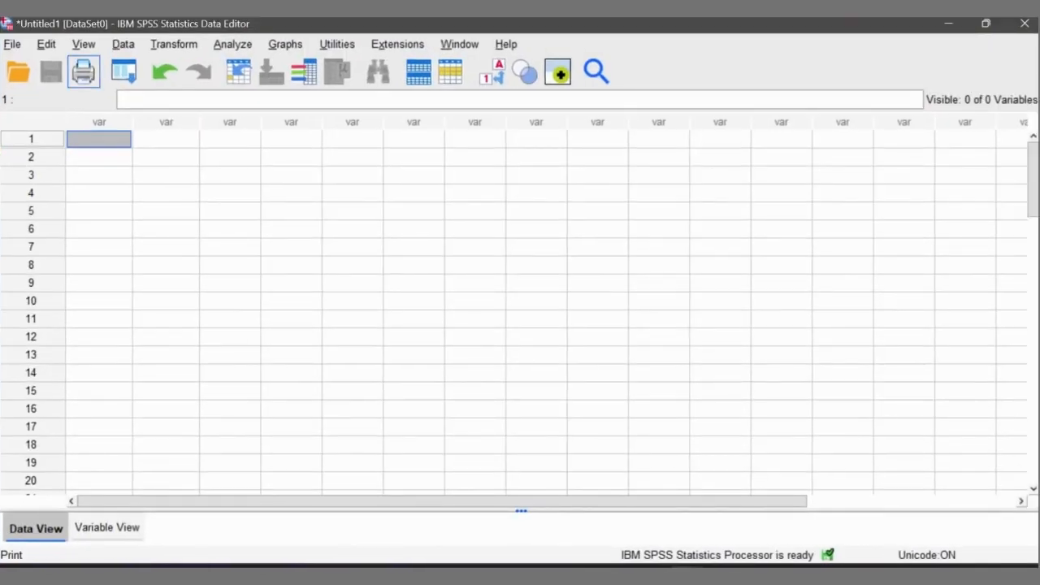
pyautogui.hotkey('ctrl', 'v')
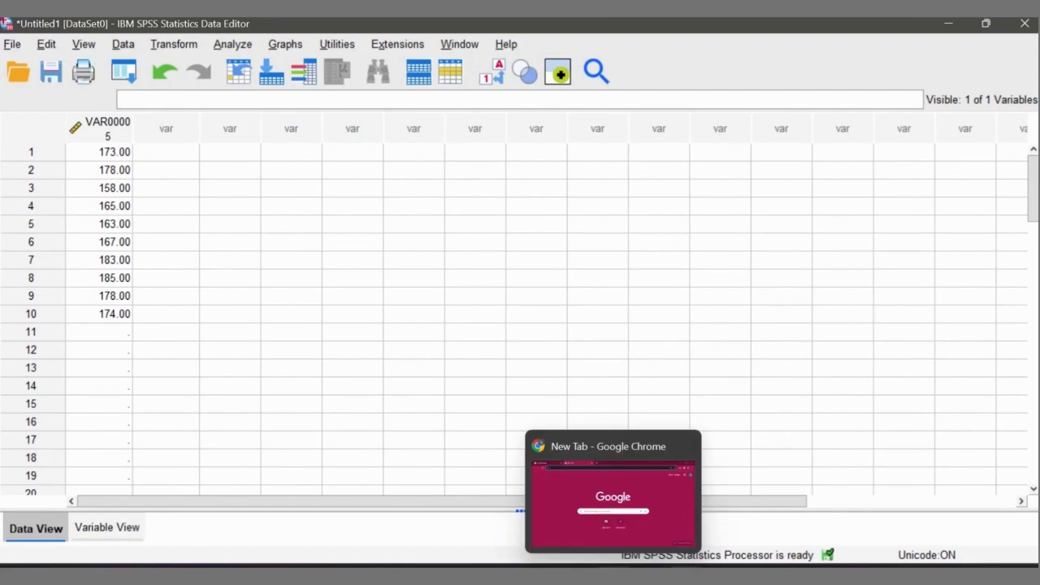
# Step: Copy the heights D7:D51 from the Perem sheet in Excel into the first SPSS column, starting at row 11
pyautogui.click(647, 575)
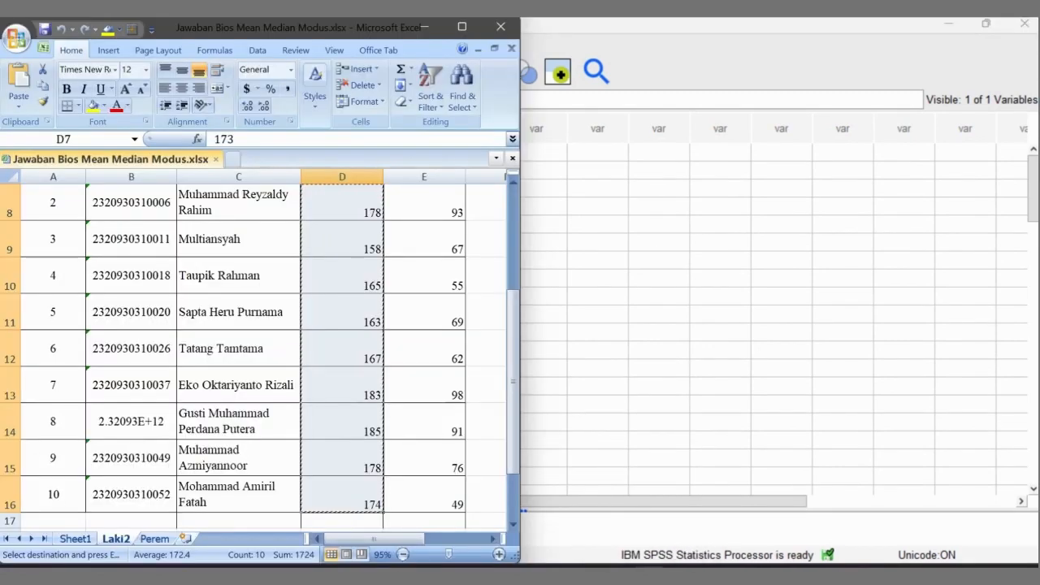
pyautogui.click(154, 539)
pyautogui.moveTo(319, 248); pyautogui.dragTo(342, 435)
pyautogui.moveTo(341, 512); pyautogui.dragTo(341, 520)
pyautogui.moveTo(341, 467); pyautogui.dragTo(342, 499)
pyautogui.hotkey('ctrl', 'c')
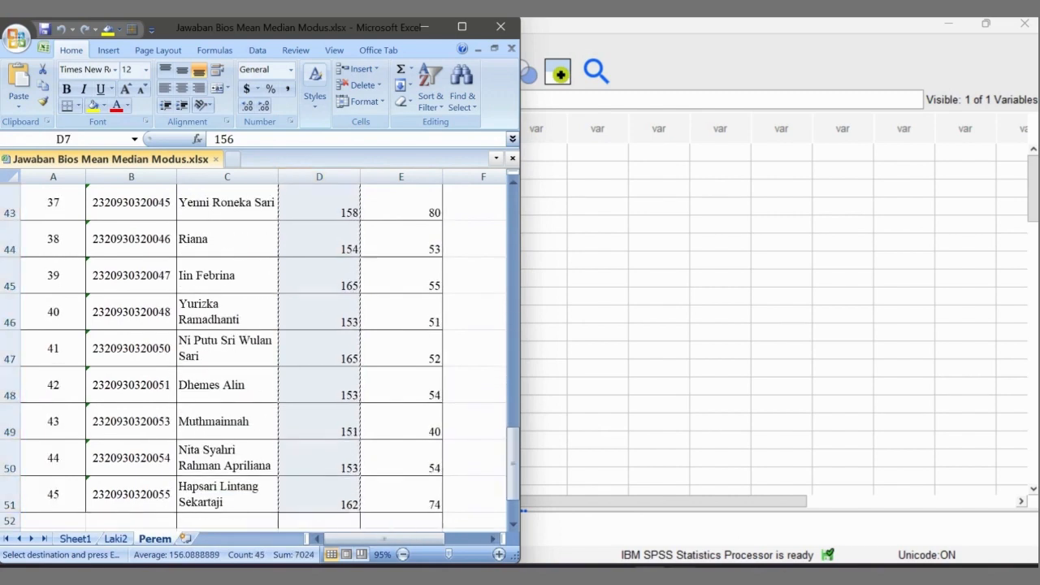
pyautogui.click(685, 575)
pyautogui.click(596, 498)
pyautogui.click(99, 332)
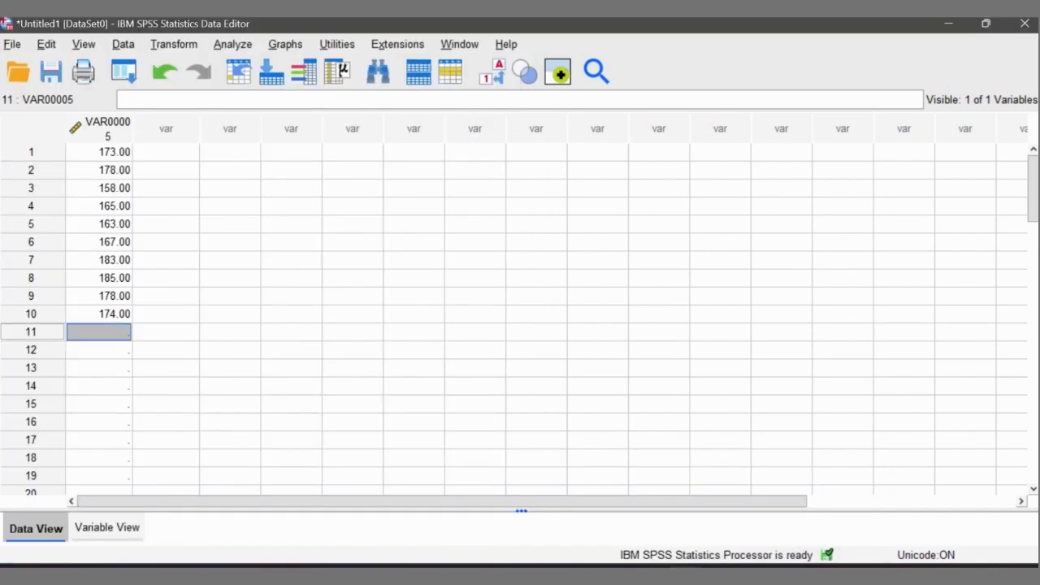
pyautogui.hotkey('ctrl', 'v')
# Step: Copy the BB weights E7:E16 from the Laki2 sheet in Excel into the second SPSS column, starting at row 1
pyautogui.moveTo(648, 575)
pyautogui.click(648, 495)
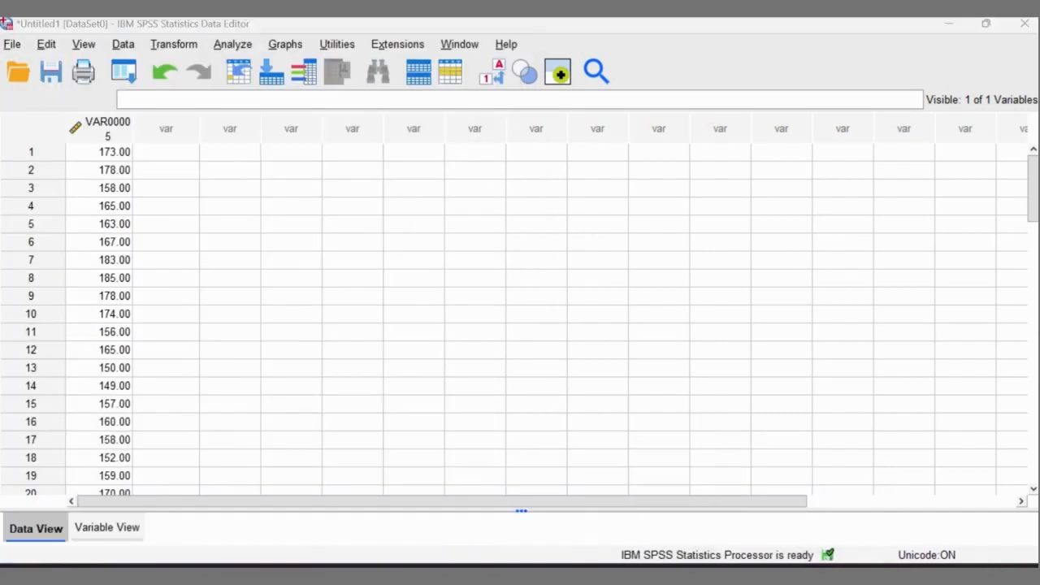
pyautogui.scroll(5, 325, 390)
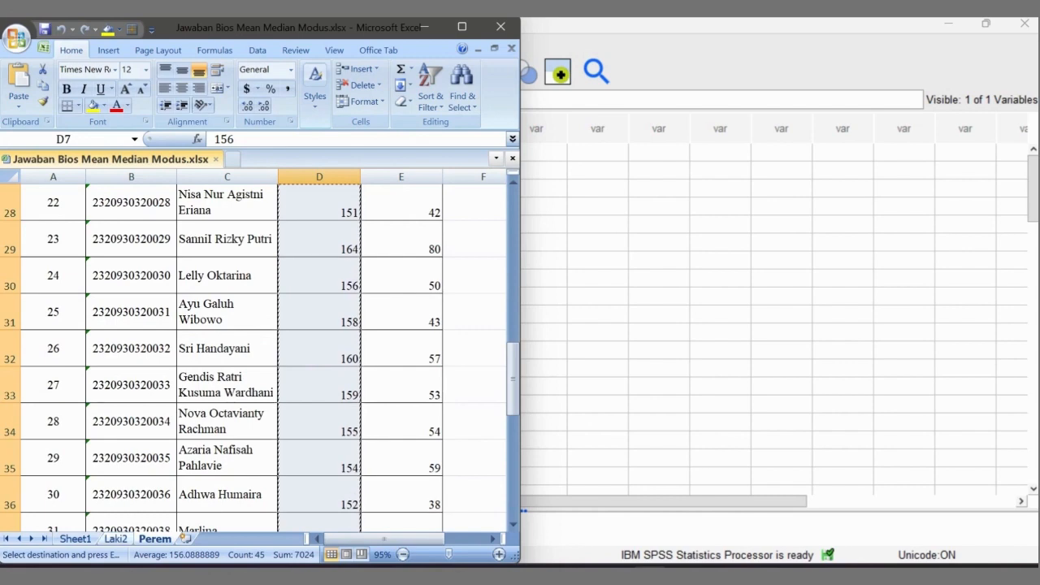
pyautogui.click(115, 539)
pyautogui.scroll(3, 325, 325)
pyautogui.moveTo(424, 302); pyautogui.dragTo(459, 509)
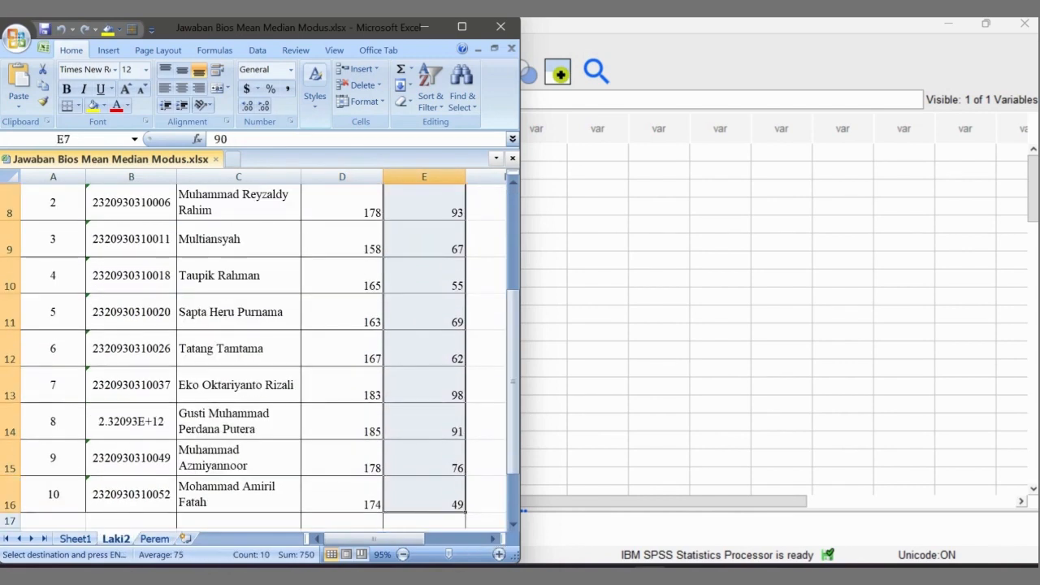
pyautogui.click(685, 576)
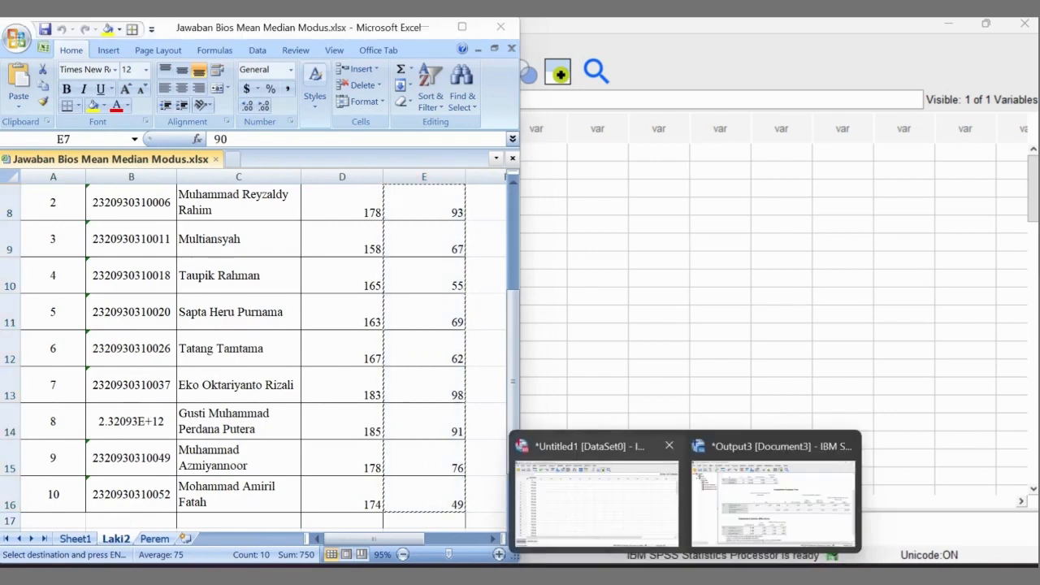
pyautogui.click(597, 499)
pyautogui.click(165, 152)
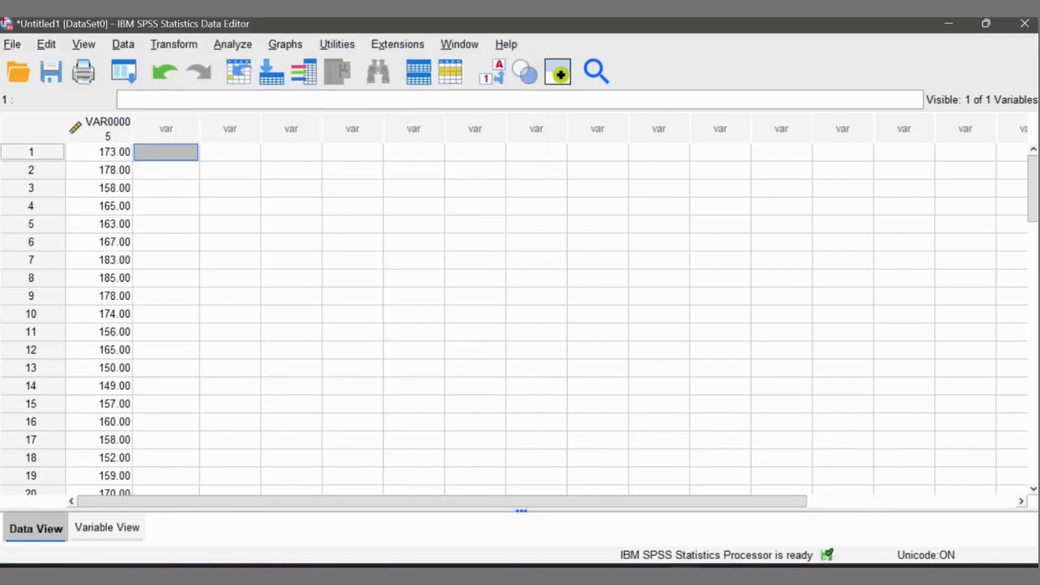
pyautogui.hotkey('ctrl', 'v')
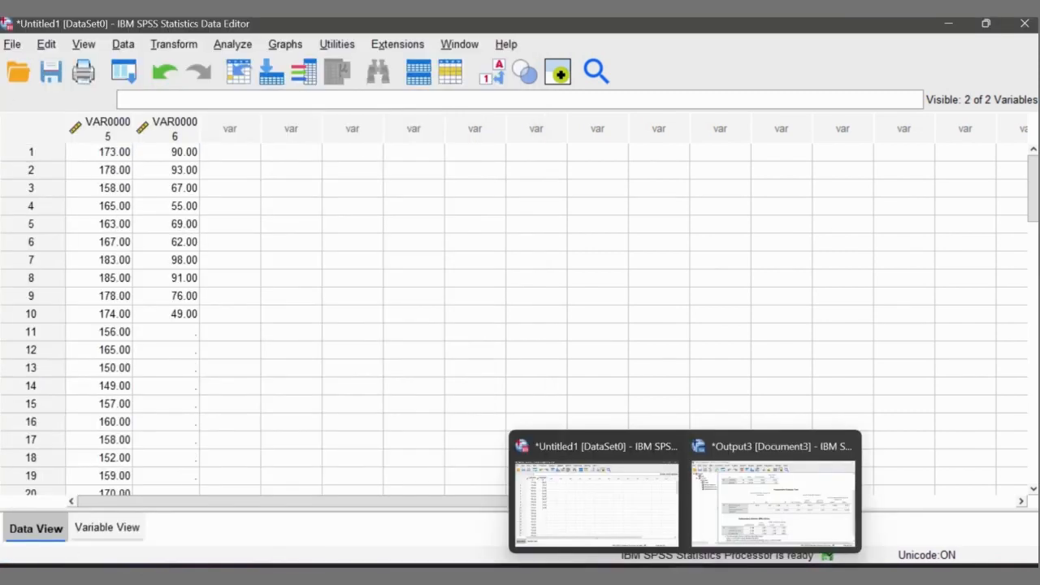
# Step: Copy the weights E7:E51 from the Perem sheet in Excel into the second SPSS column, starting at row 11
pyautogui.click(649, 575)
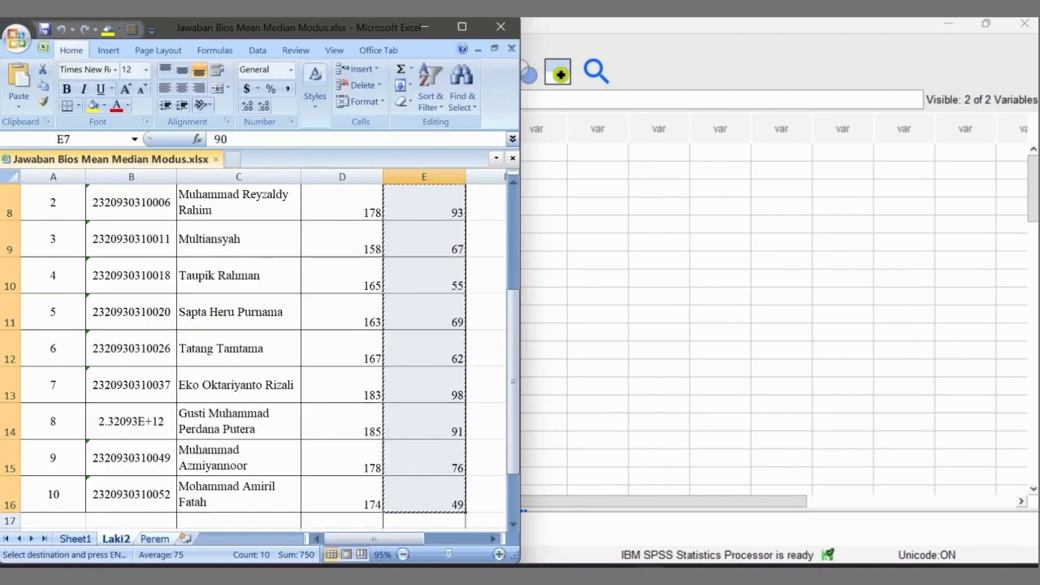
pyautogui.click(154, 539)
pyautogui.scroll(9, 251, 358)
pyautogui.moveTo(401, 296); pyautogui.dragTo(286, 513)
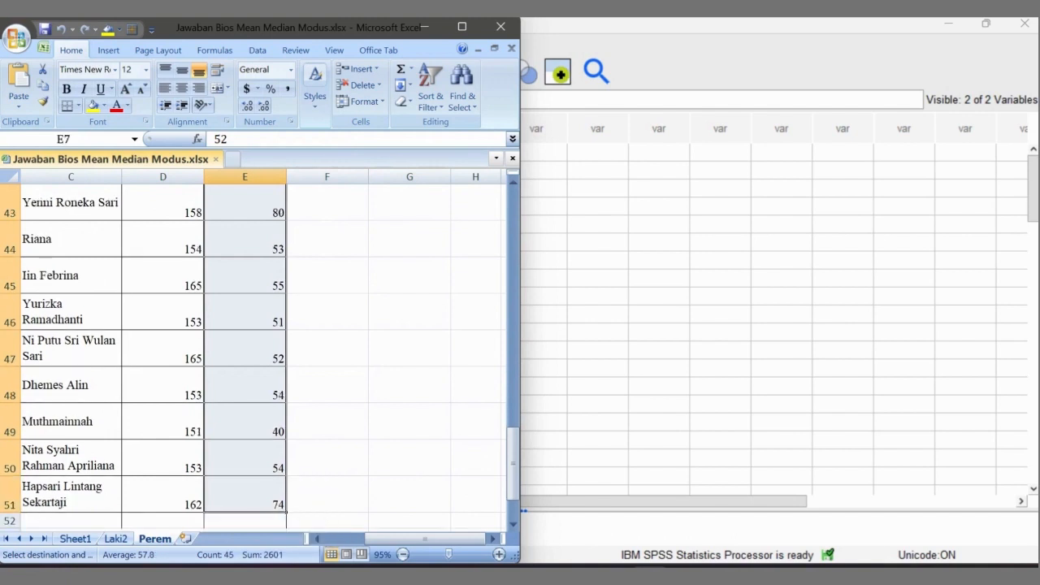
pyautogui.hotkey('ctrl', 'c')
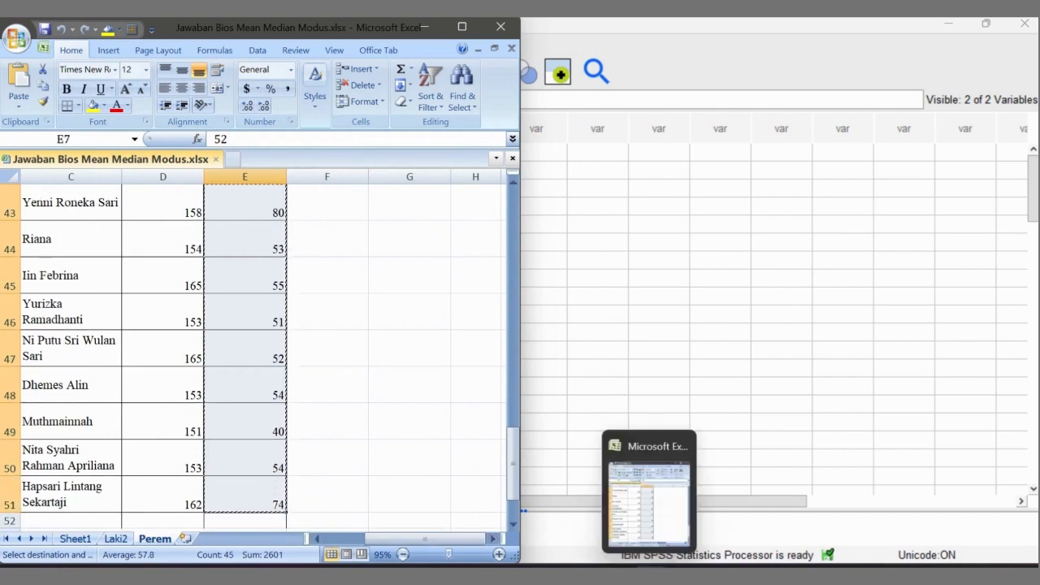
pyautogui.click(596, 497)
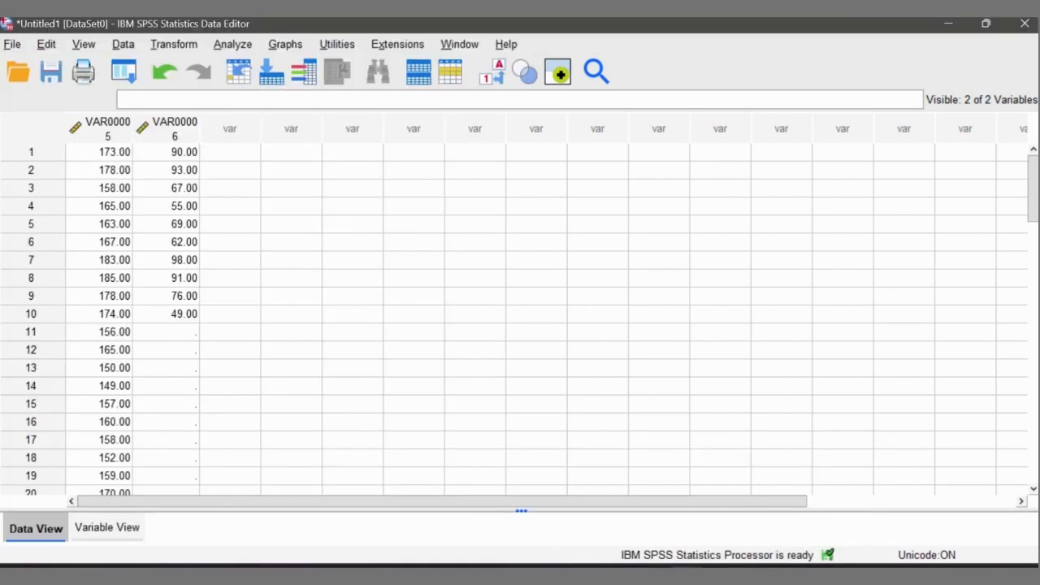
pyautogui.click(166, 332)
pyautogui.hotkey('ctrl', 'v')
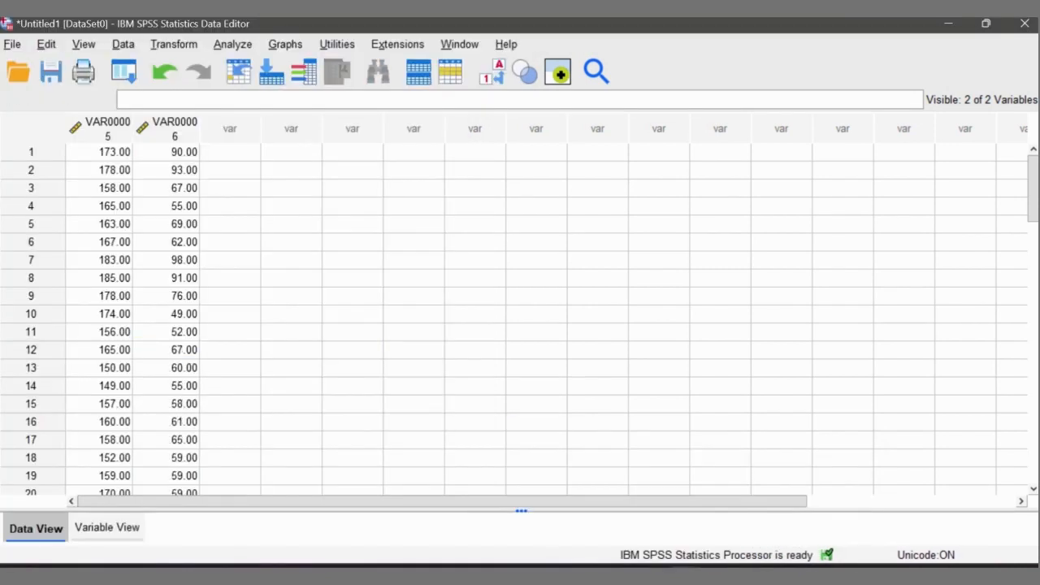
pyautogui.click(106, 527)
pyautogui.click(33, 527)
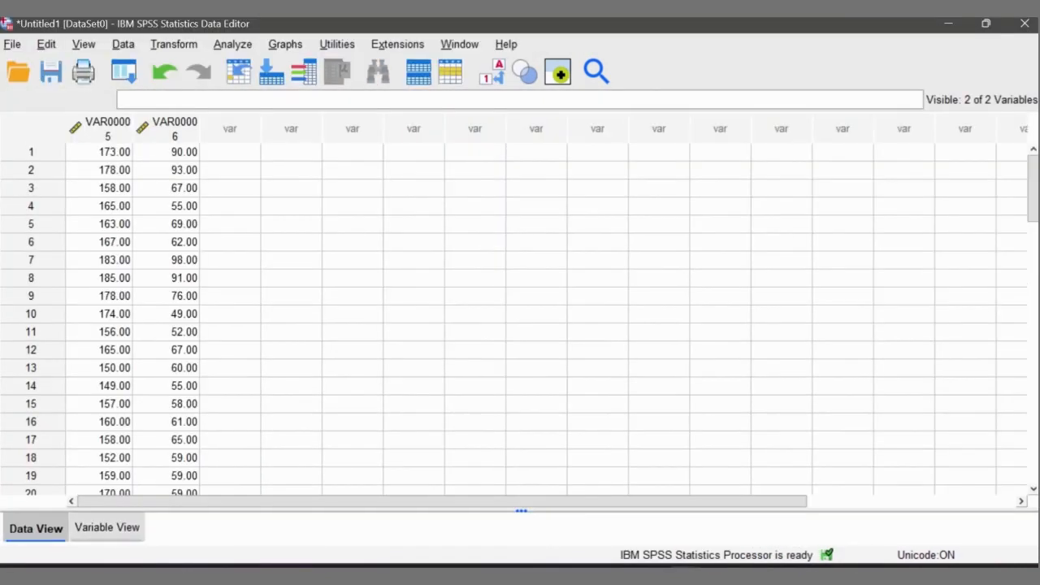
pyautogui.click(106, 528)
pyautogui.click(33, 528)
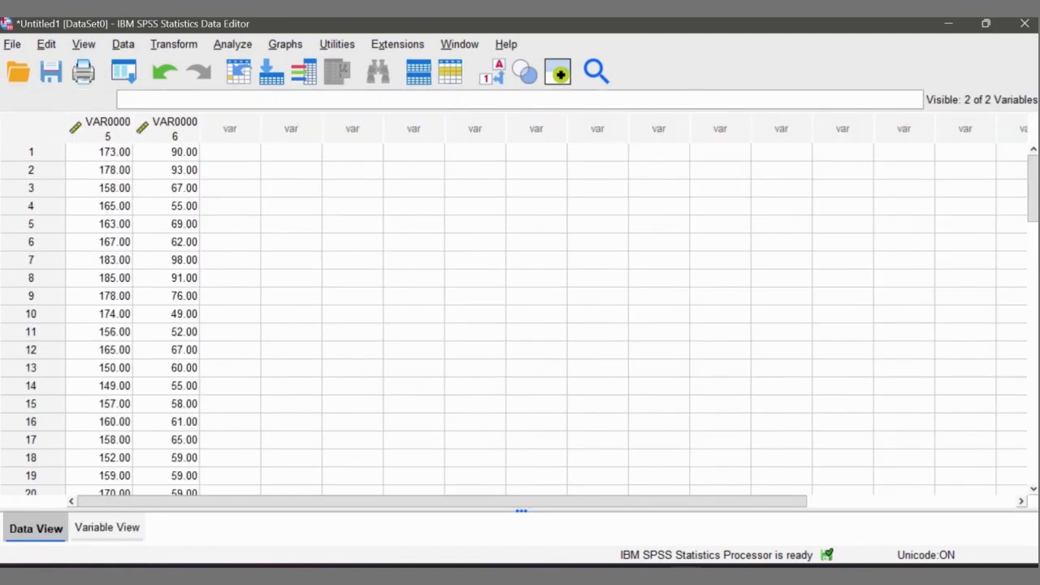
# Step: Enter the code 1 in the third column for the ten male cases, rows 1 to 10
pyautogui.click(230, 152)
pyautogui.write('1')
pyautogui.press('Return')
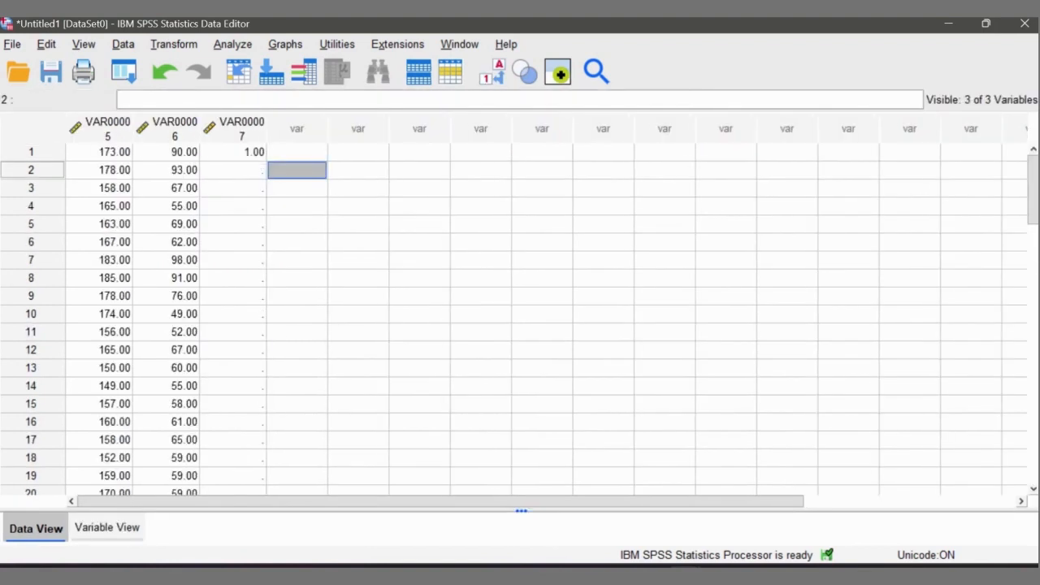
pyautogui.click(233, 152)
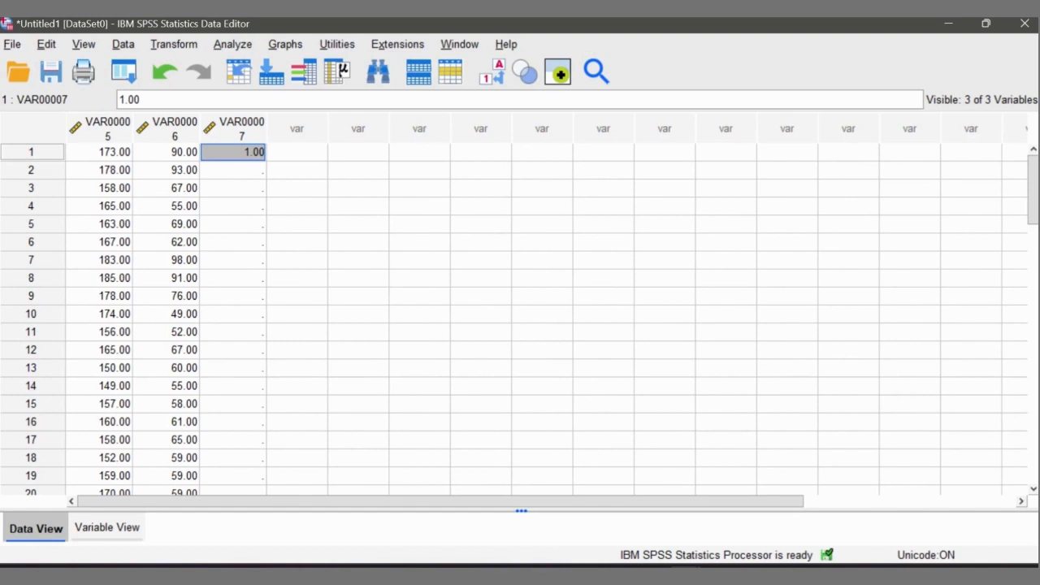
pyautogui.moveTo(233, 169); pyautogui.dragTo(233, 314)
pyautogui.hotkey('ctrl', 'v')
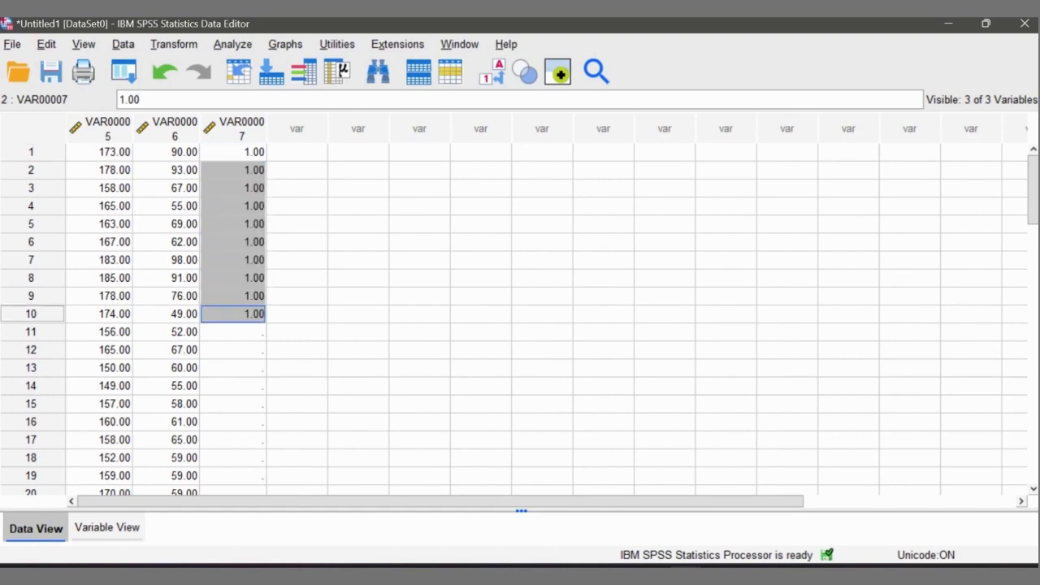
# Step: Enter the code 2 in the third column for the female cases, rows 11 to 55
pyautogui.click(233, 332)
pyautogui.write('2')
pyautogui.press('Return')
pyautogui.click(234, 332)
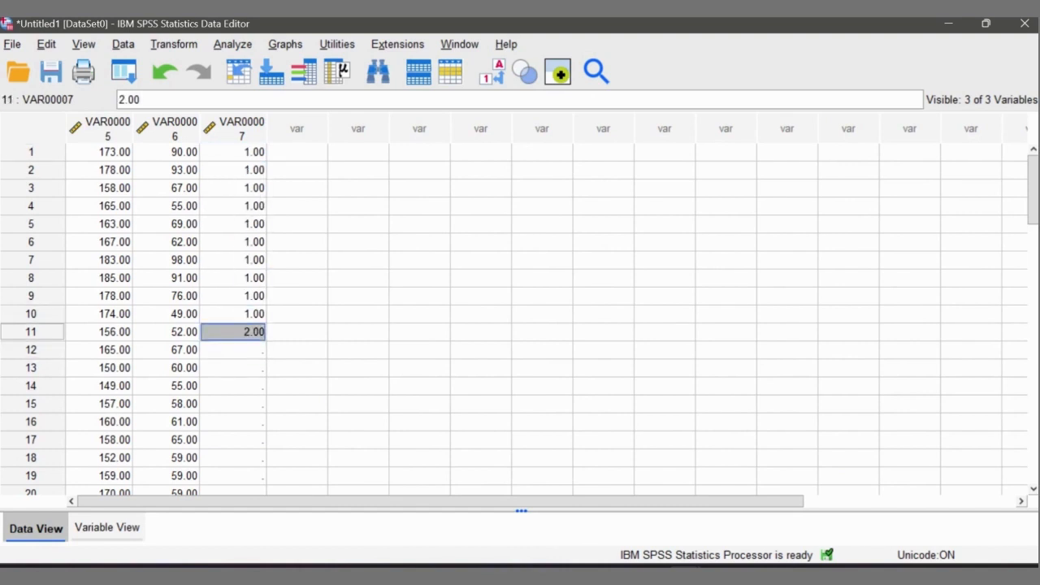
pyautogui.moveTo(233, 350)
pyautogui.mouseDown()
pyautogui.moveTo(233, 502)
pyautogui.moveTo(233, 342)
pyautogui.mouseUp()
pyautogui.hotkey('ctrl', 'v')
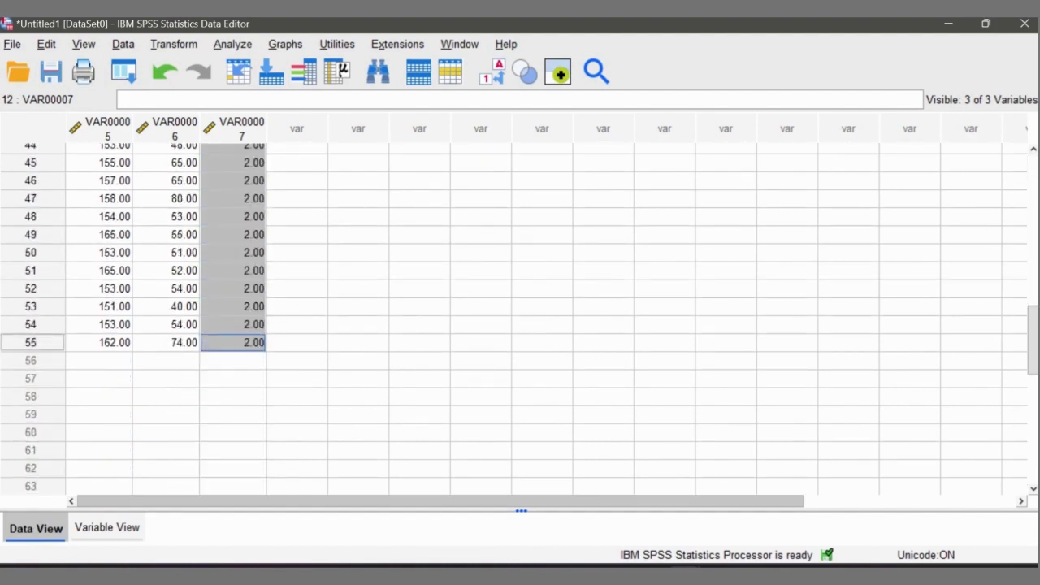
# Step: Rename the three variables in order as TB, BB and JK
pyautogui.click(107, 528)
pyautogui.doubleClick(83, 115)
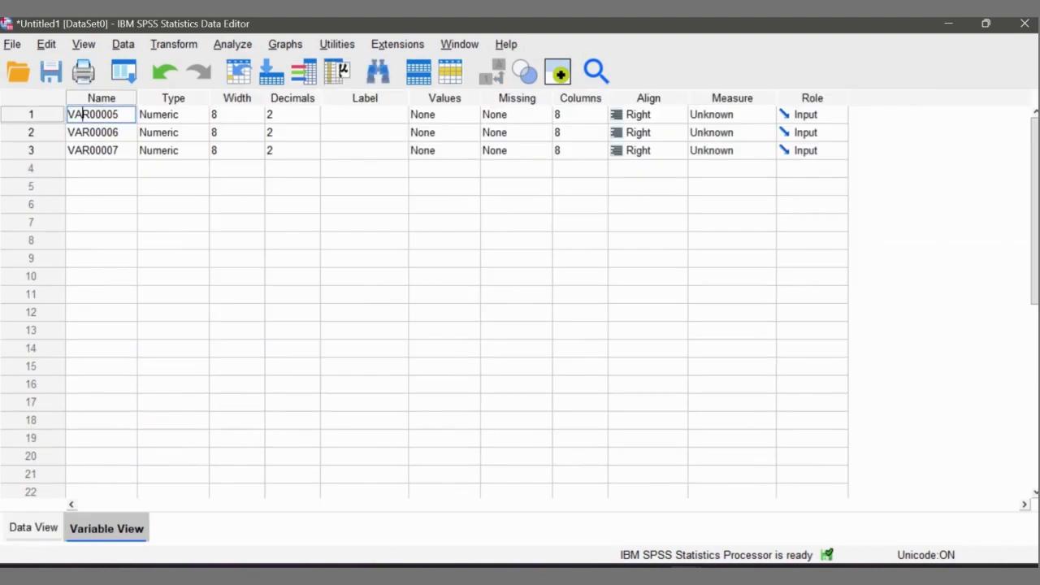
pyautogui.doubleClick(83, 114)
pyautogui.click(119, 114)
pyautogui.write('TB')
pyautogui.moveTo(132, 115); pyautogui.dragTo(67, 151)
pyautogui.write('TB')
pyautogui.doubleClick(101, 132)
pyautogui.write('BB')
pyautogui.doubleClick(118, 150)
pyautogui.write('JK')
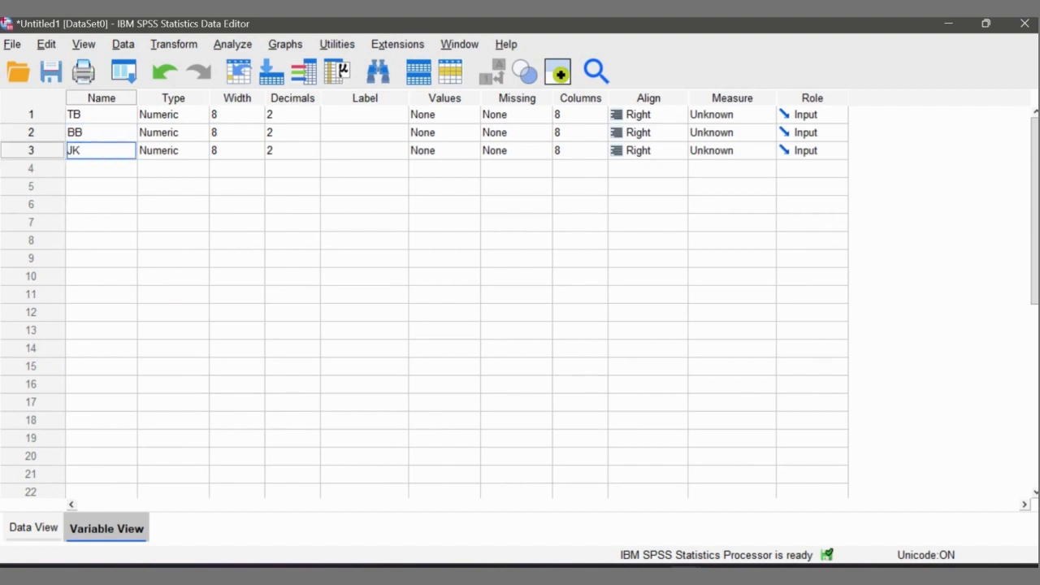
# Step: Set the number of decimals to 0 for the variables TB, BB and JK
pyautogui.click(293, 168)
pyautogui.click(292, 114)
pyautogui.click(313, 119)
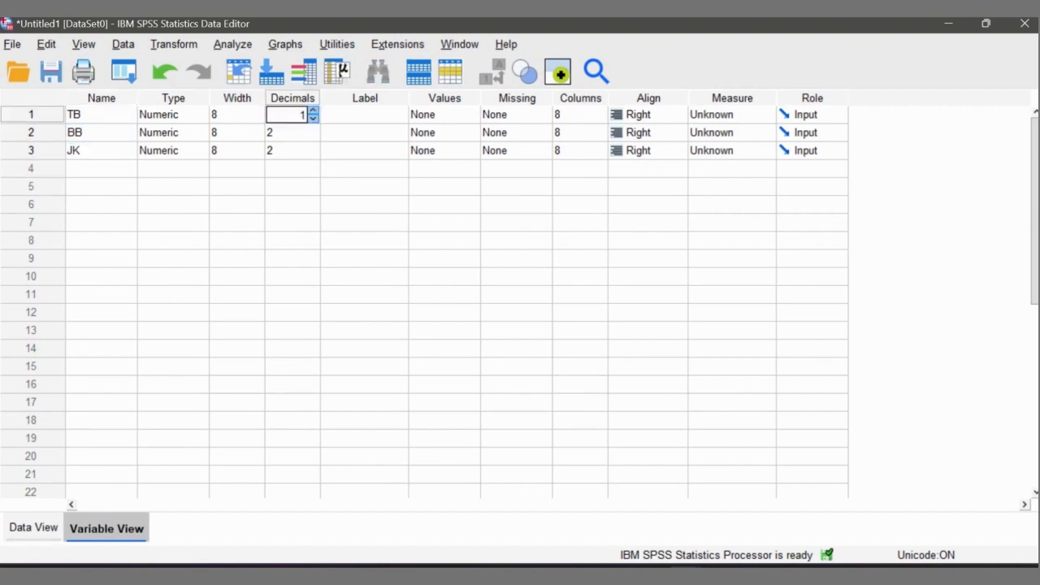
pyautogui.click(313, 119)
pyautogui.press('Return')
pyautogui.write('0')
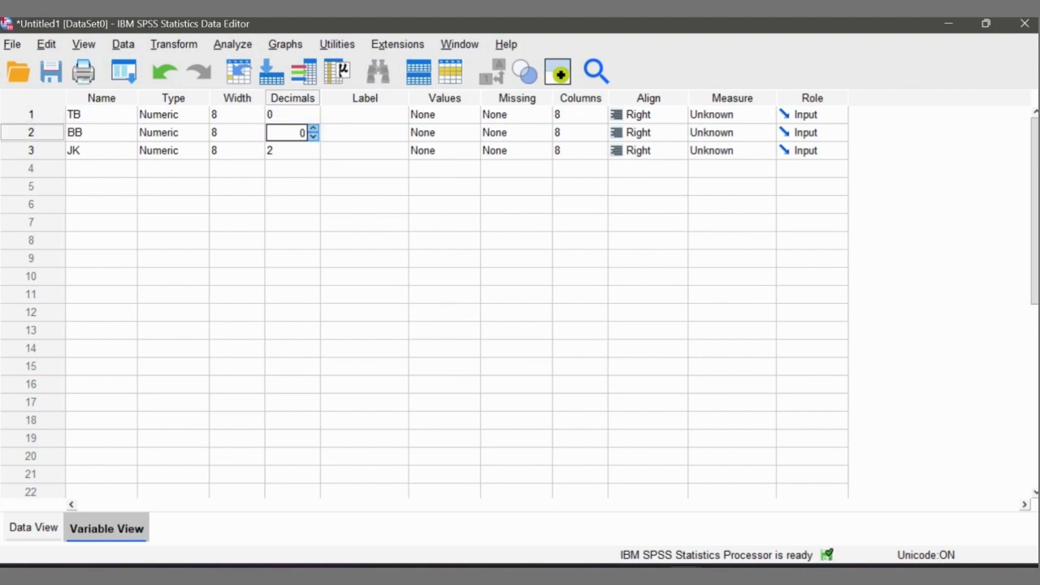
pyautogui.press('Return')
pyautogui.write('0')
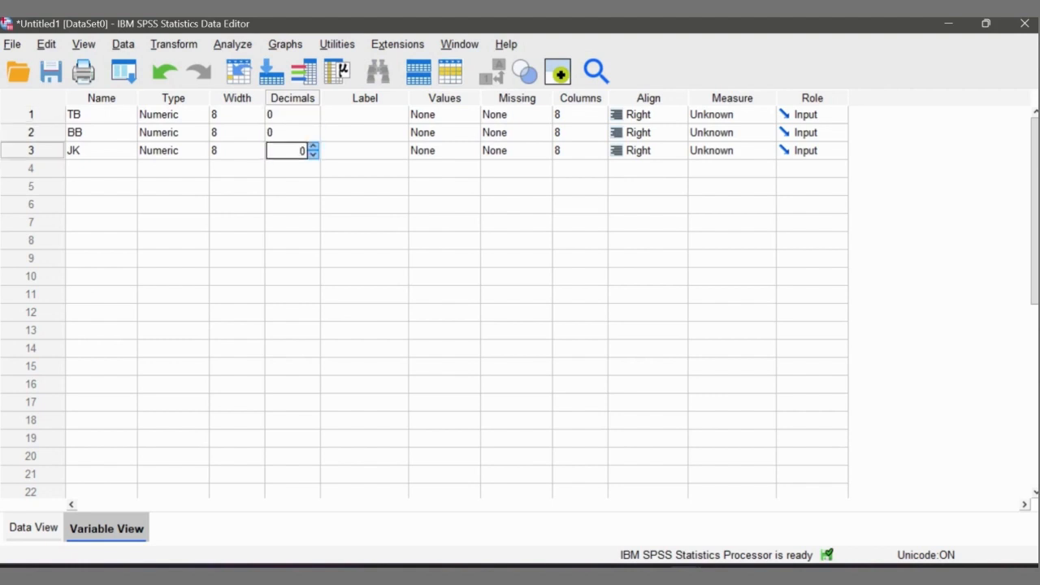
pyautogui.click(365, 132)
pyautogui.doubleClick(365, 115)
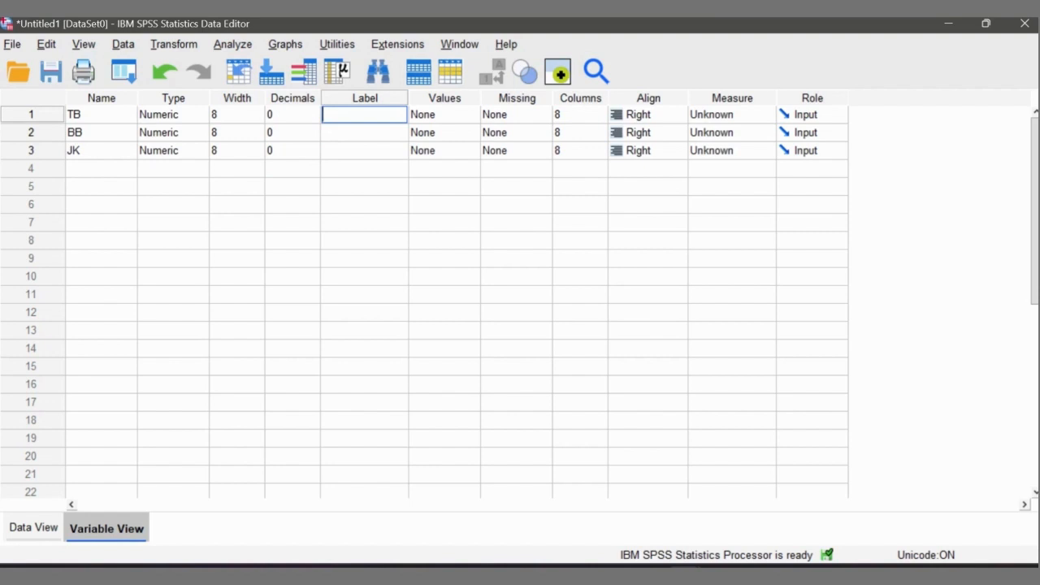
pyautogui.click(365, 151)
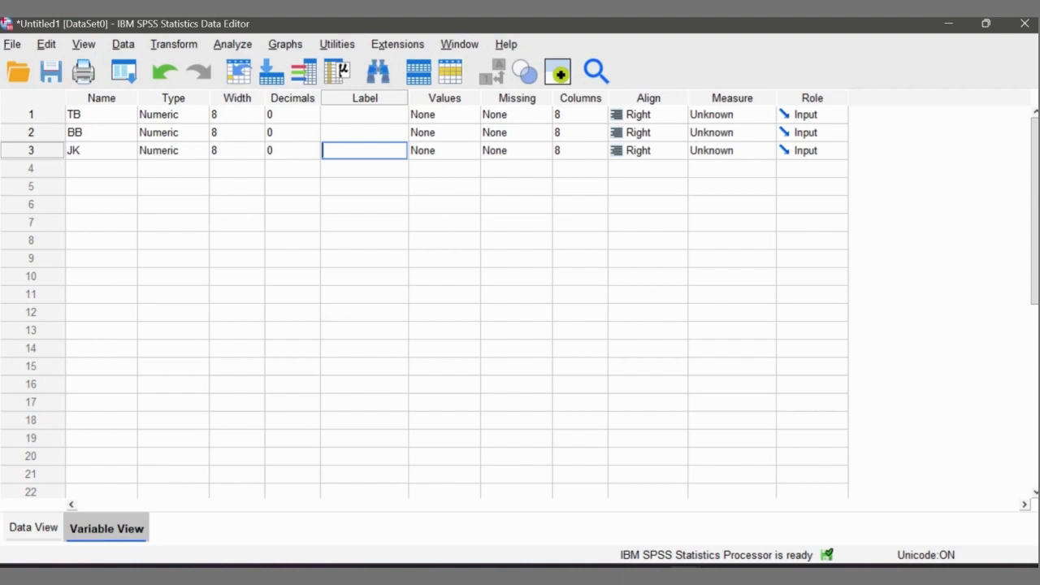
# Step: Define value labels for JK: 1 as LAKI-LAKI and 2 as WANITA
pyautogui.click(471, 150)
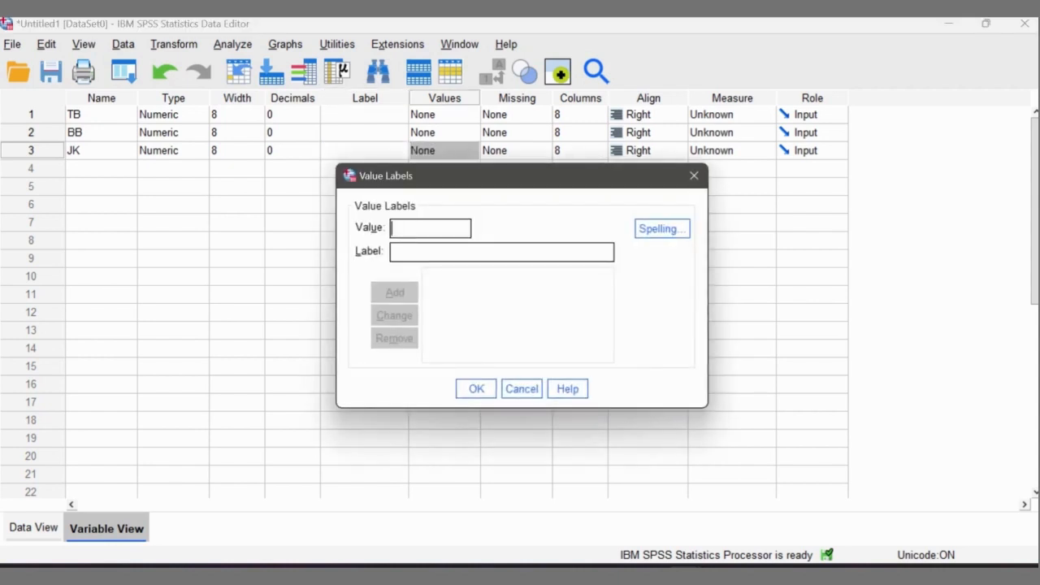
pyautogui.write('1')
pyautogui.press('Tab')
pyautogui.write('LAKI')
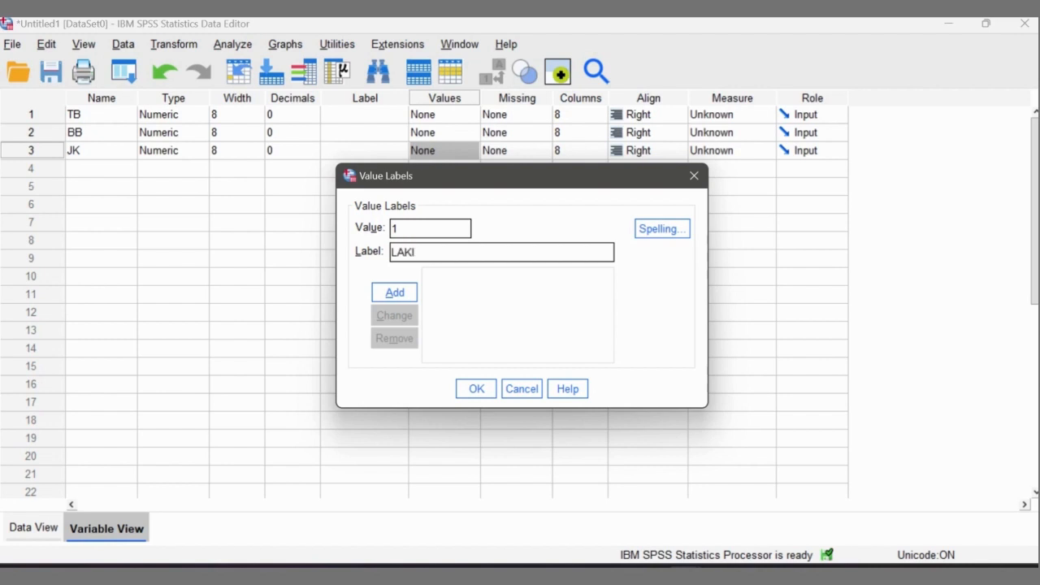
pyautogui.write('-LAKI')
pyautogui.press('Return')
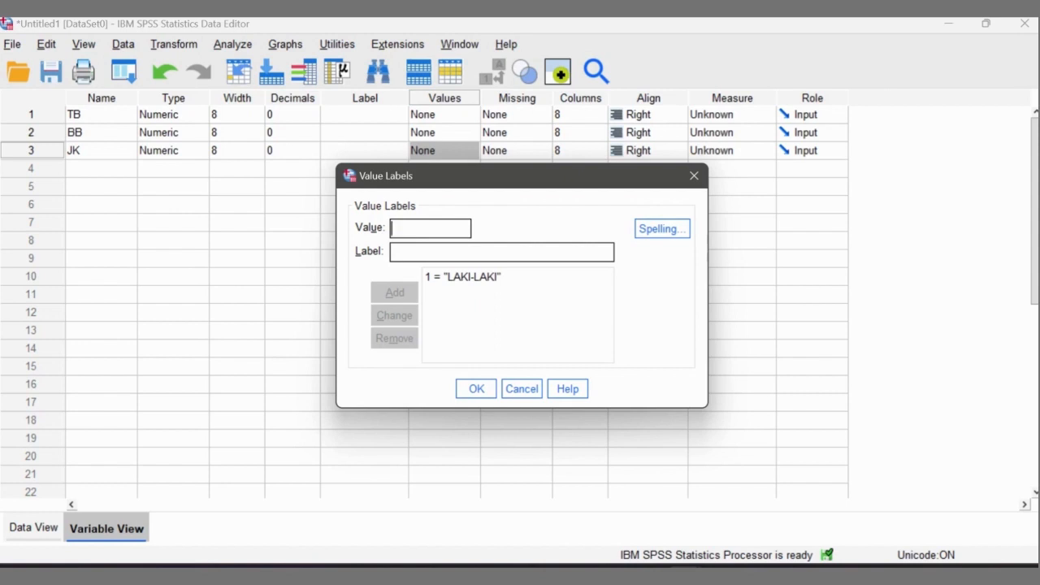
pyautogui.write('2')
pyautogui.press('Tab')
pyautogui.write('WAN')
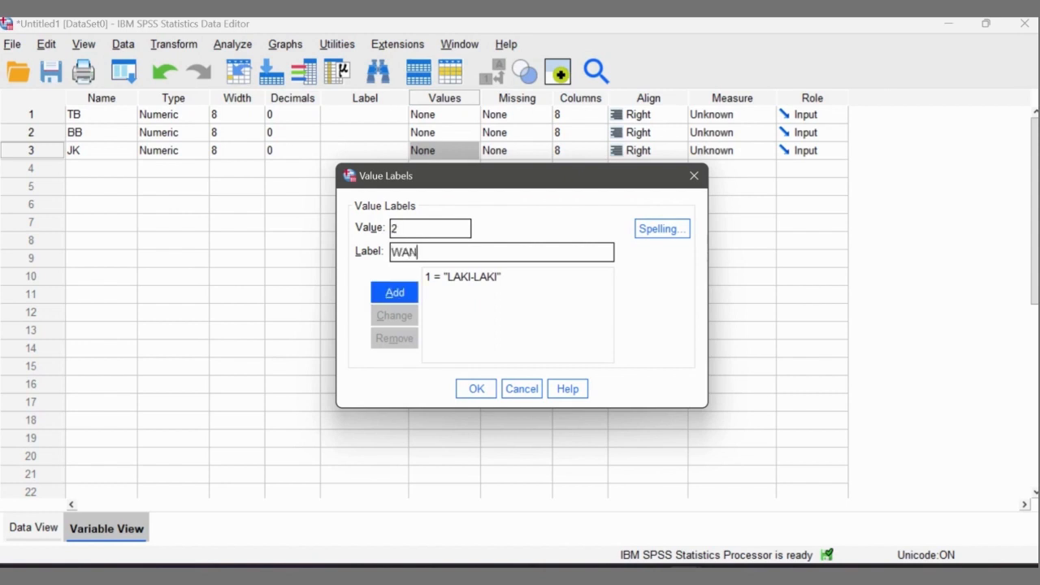
pyautogui.write('ITA')
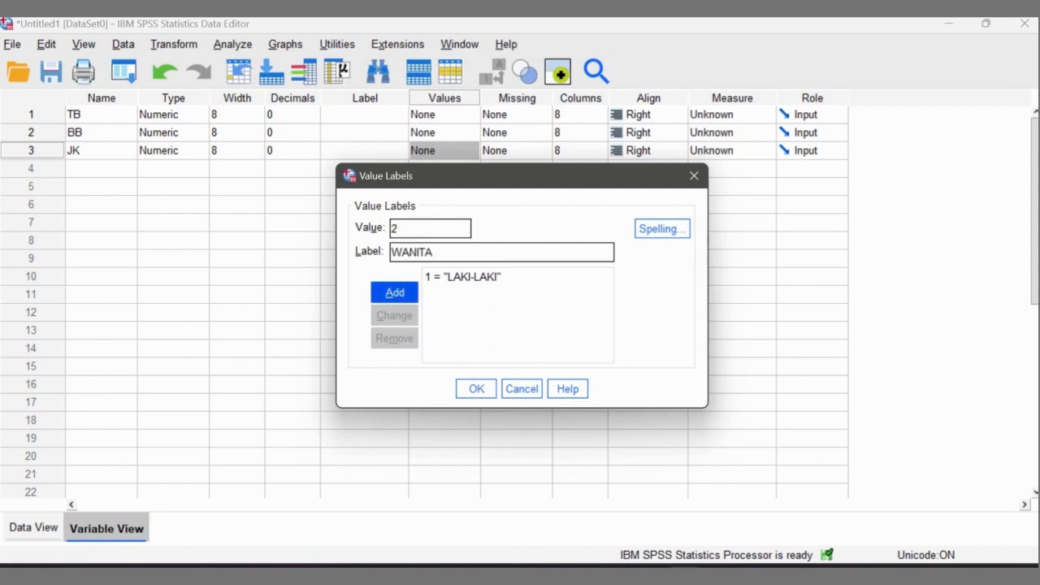
pyautogui.press('Return')
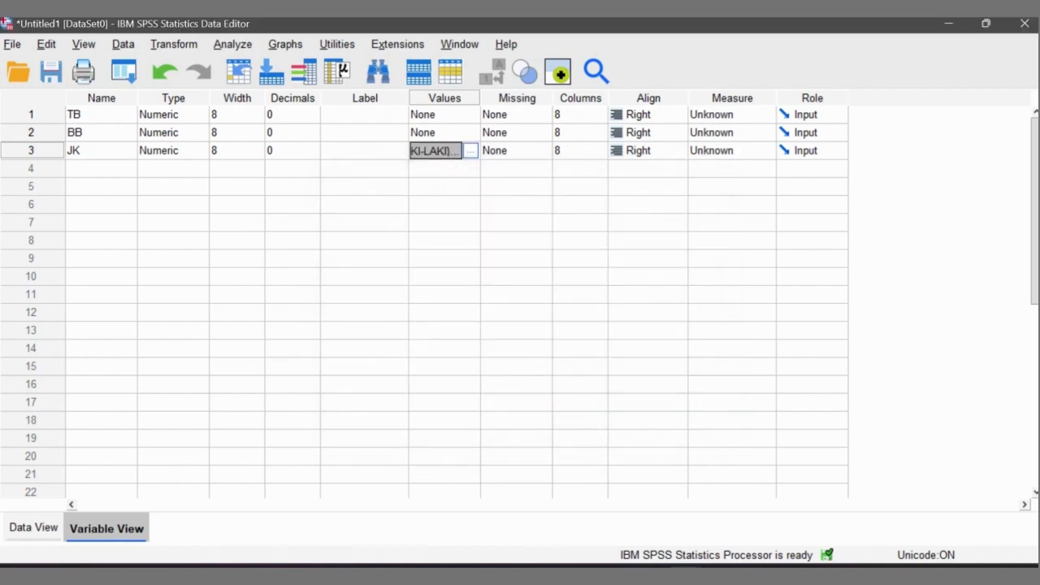
# Step: Set the measurement level of JK to Nominal and of TB and BB to Scale
pyautogui.click(733, 150)
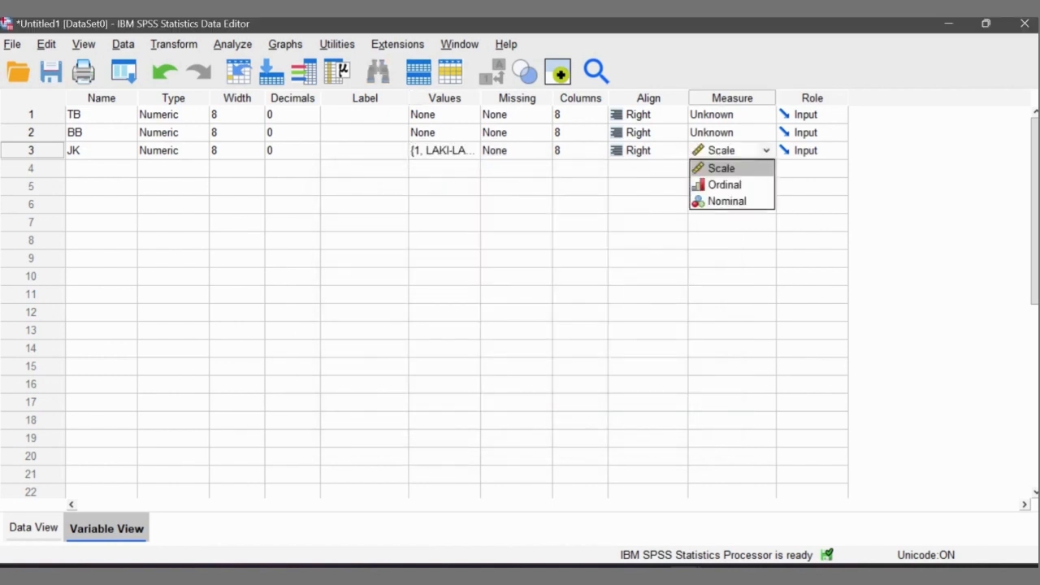
pyautogui.press('Return')
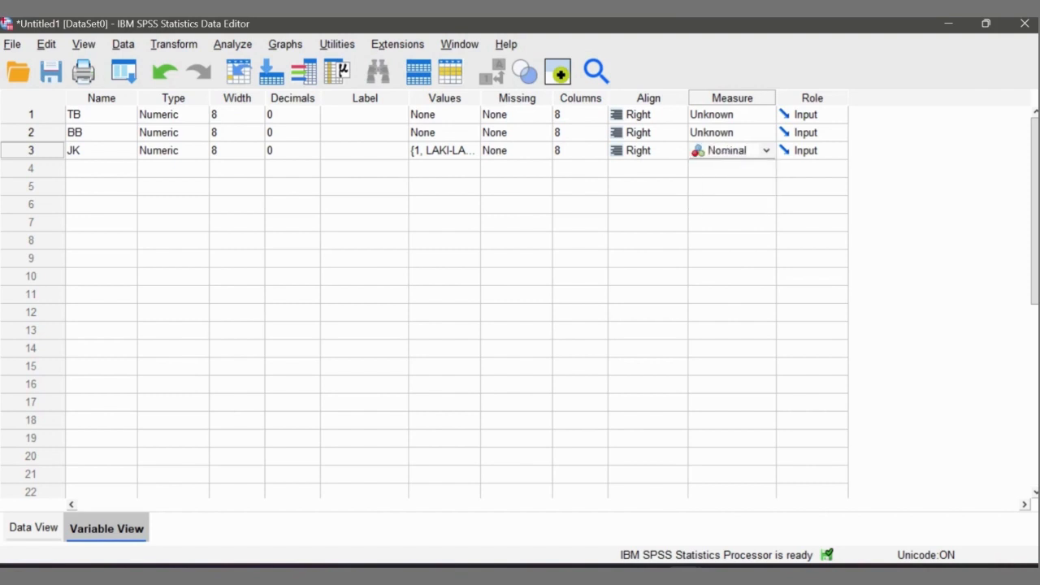
pyautogui.click(732, 114)
pyautogui.click(733, 133)
pyautogui.click(732, 132)
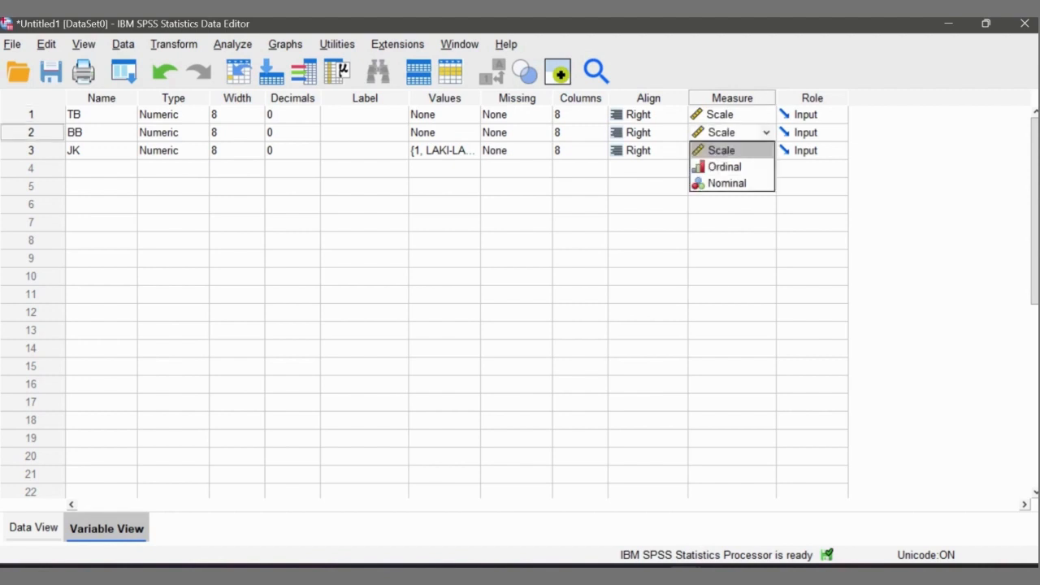
pyautogui.click(722, 151)
# Step: Set up an Independent-Samples T Test with TB as the test variable and JK as the grouping variable
pyautogui.click(34, 527)
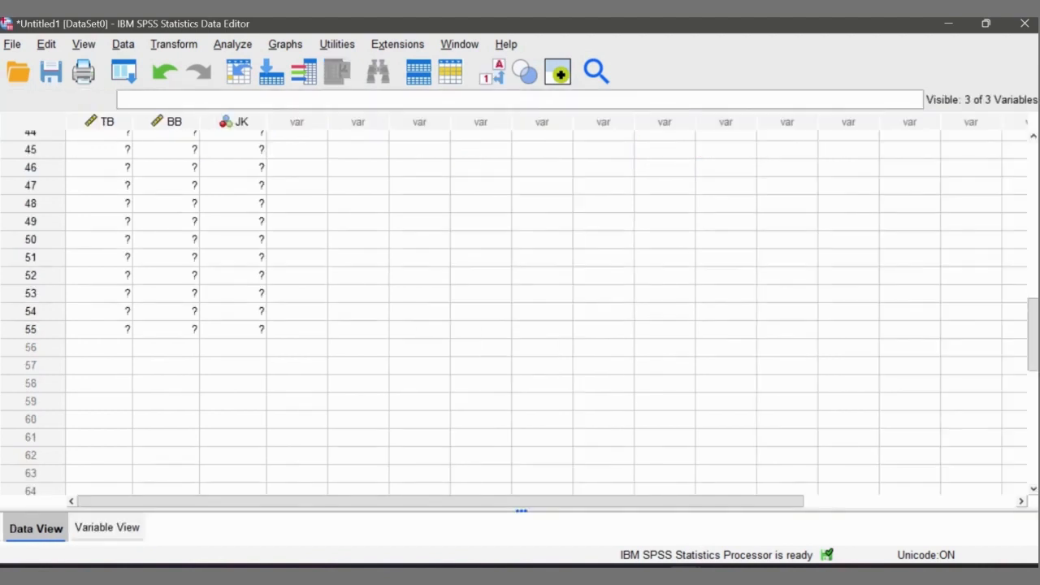
pyautogui.scroll(3, 520, 312)
pyautogui.scroll(11, 520, 312)
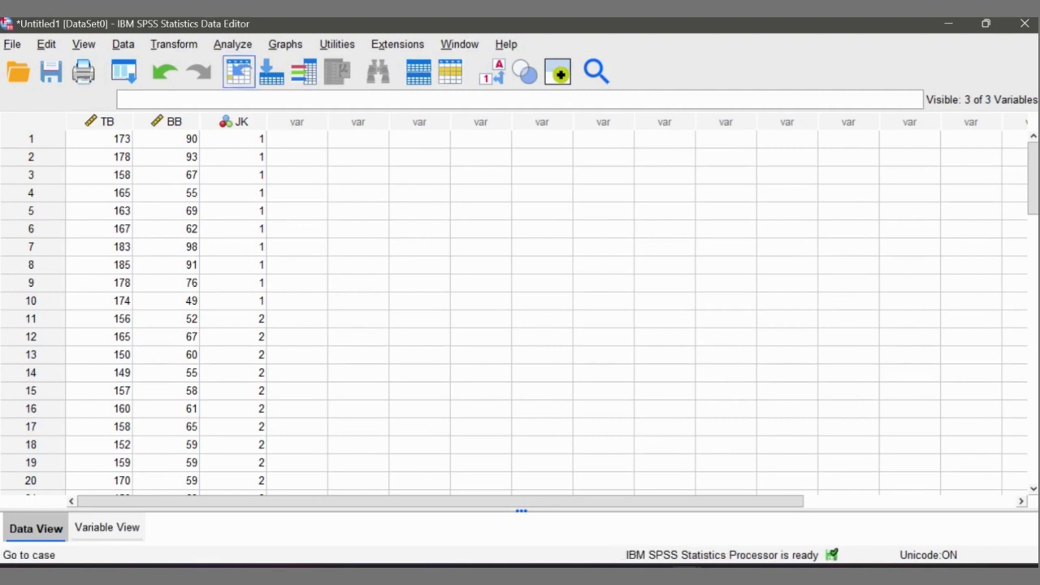
pyautogui.click(233, 45)
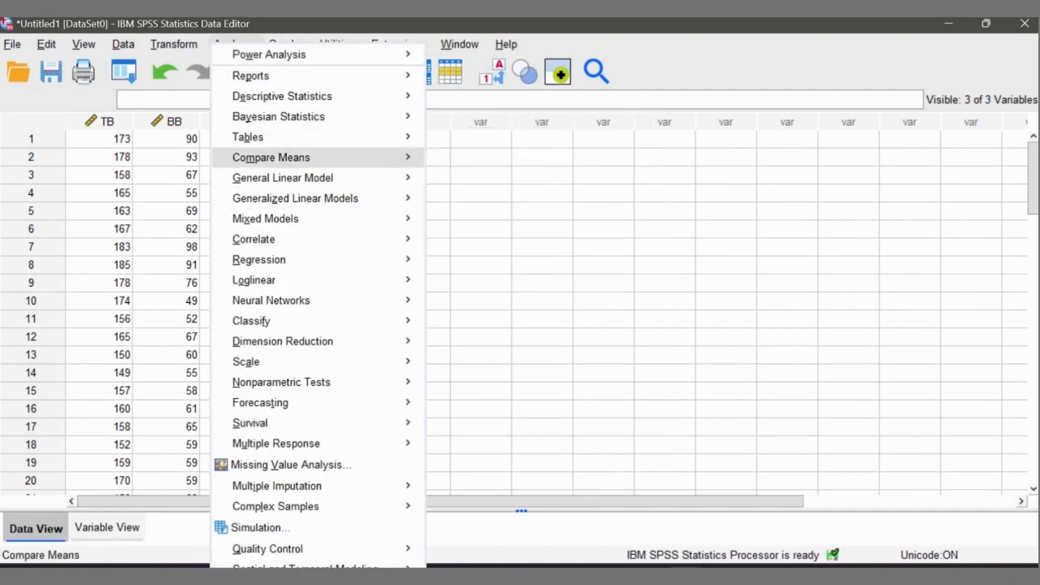
pyautogui.moveTo(271, 157)
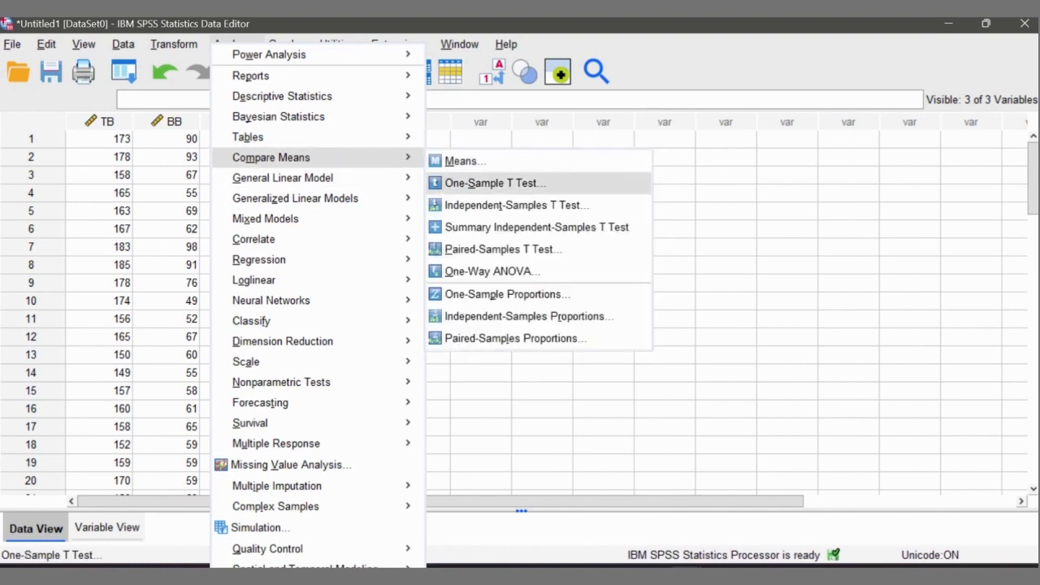
pyautogui.click(512, 205)
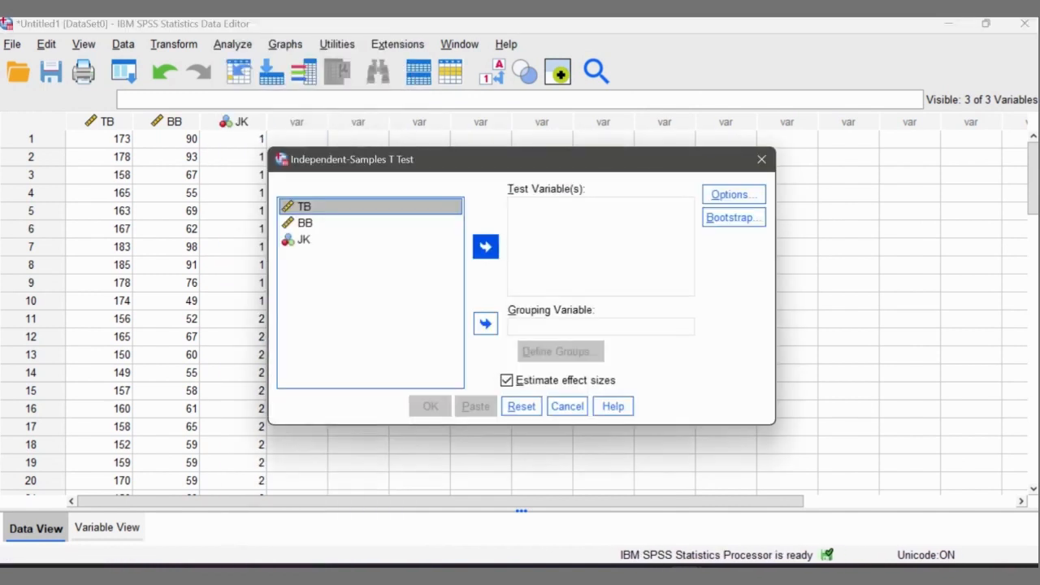
pyautogui.click(486, 247)
pyautogui.click(304, 224)
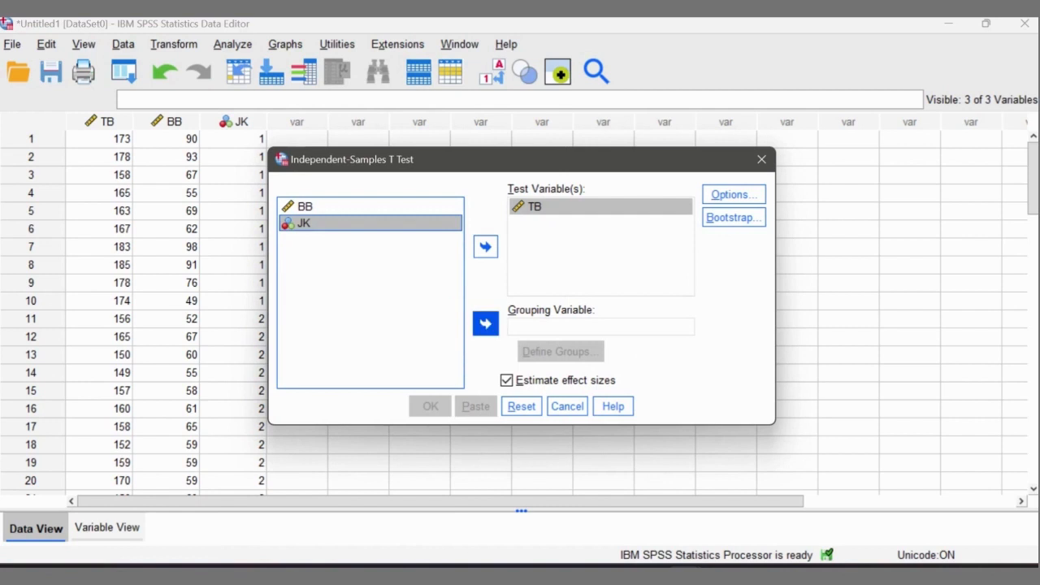
pyautogui.click(485, 324)
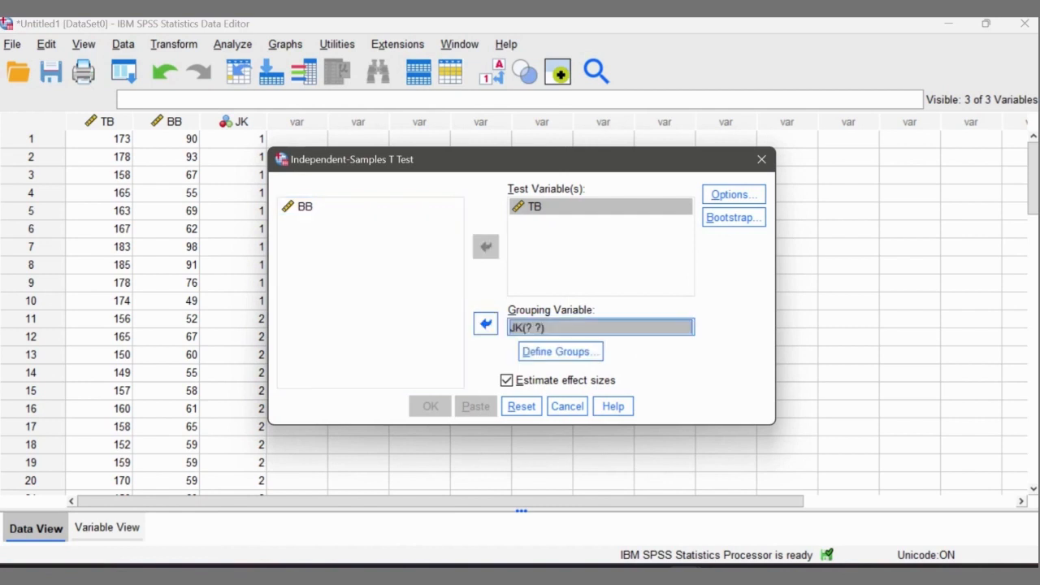
# Step: Define the JK groups as 1 and 2, keep the 95% confidence interval and run the test
pyautogui.click(560, 351)
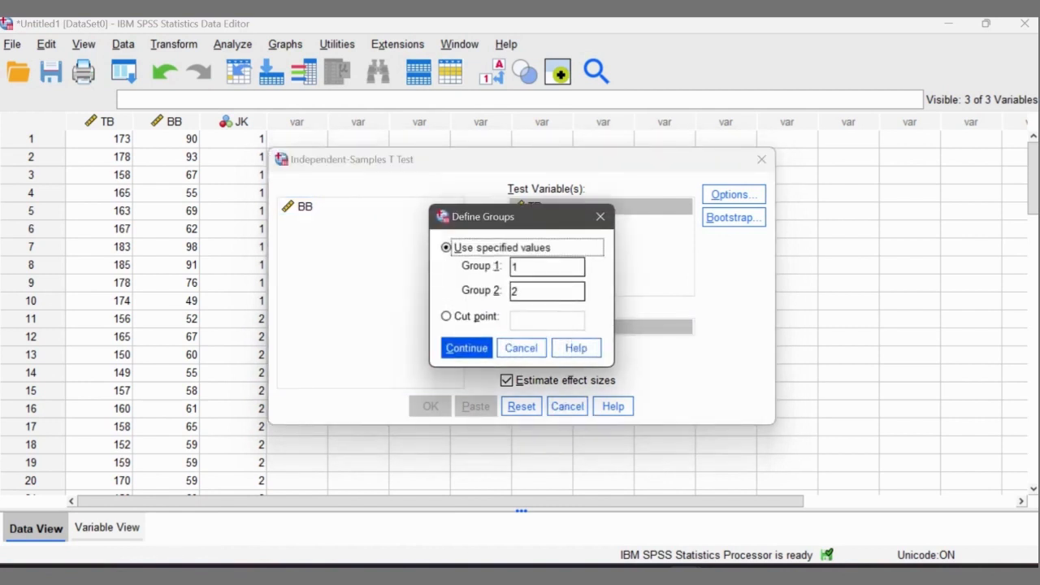
pyautogui.press('Return')
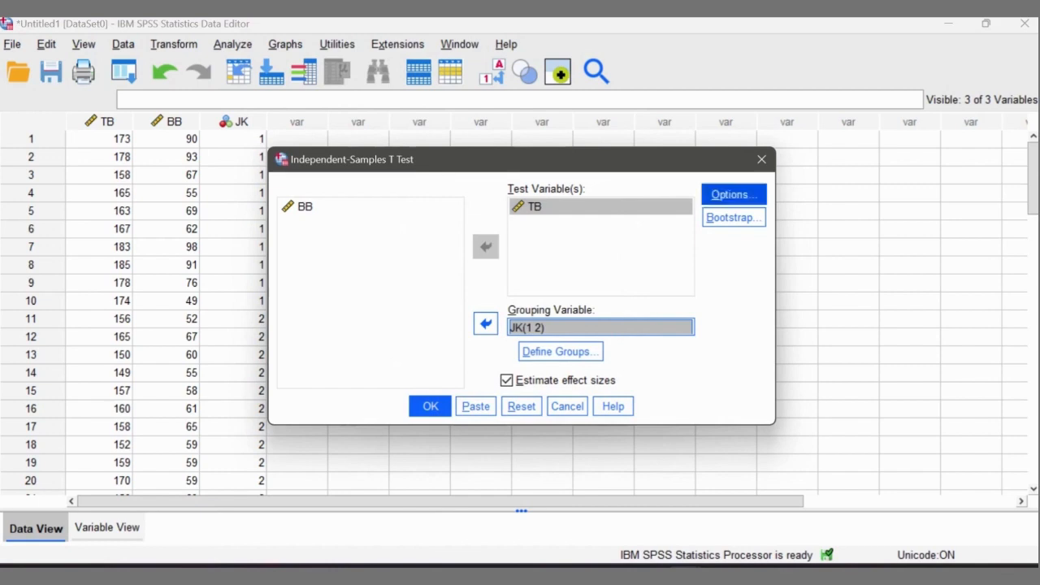
pyautogui.click(733, 195)
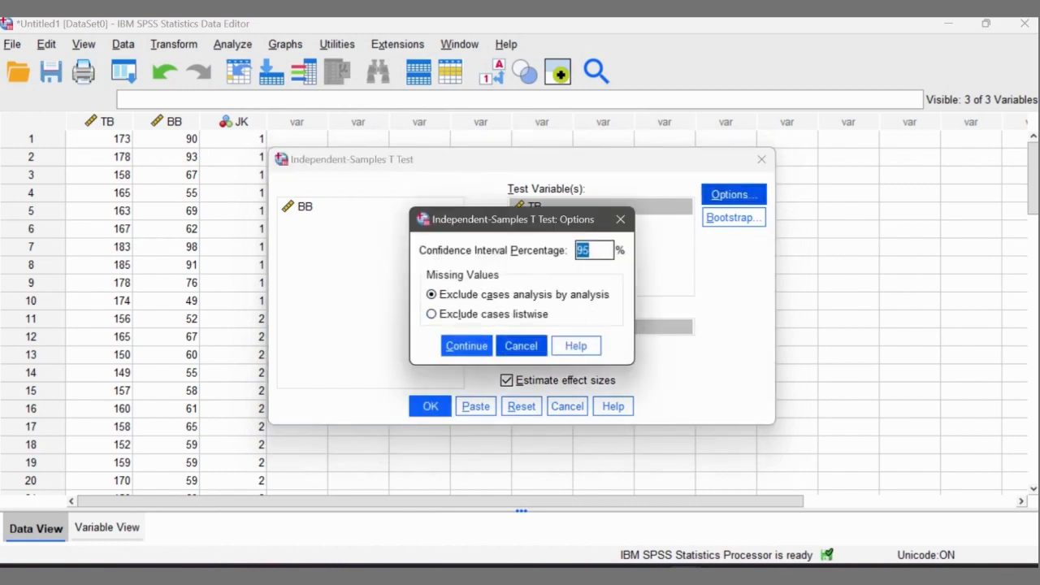
pyautogui.click(466, 347)
pyautogui.click(430, 407)
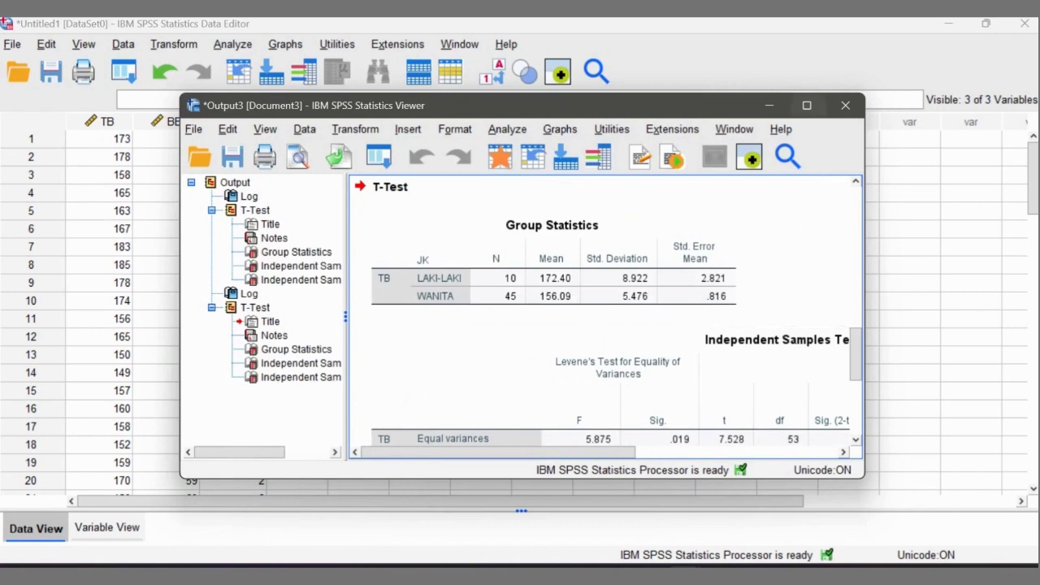
# Step: Maximize the output and examine the group statistics, independent samples test and effect sizes for TB
pyautogui.click(807, 106)
pyautogui.scroll(-2, 837, 260)
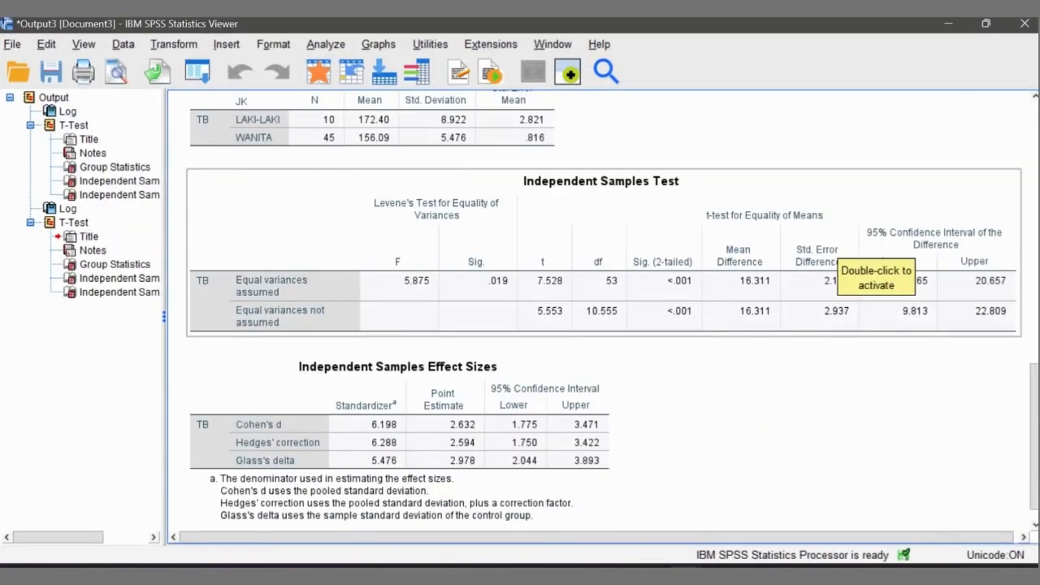
pyautogui.scroll(2, 837, 260)
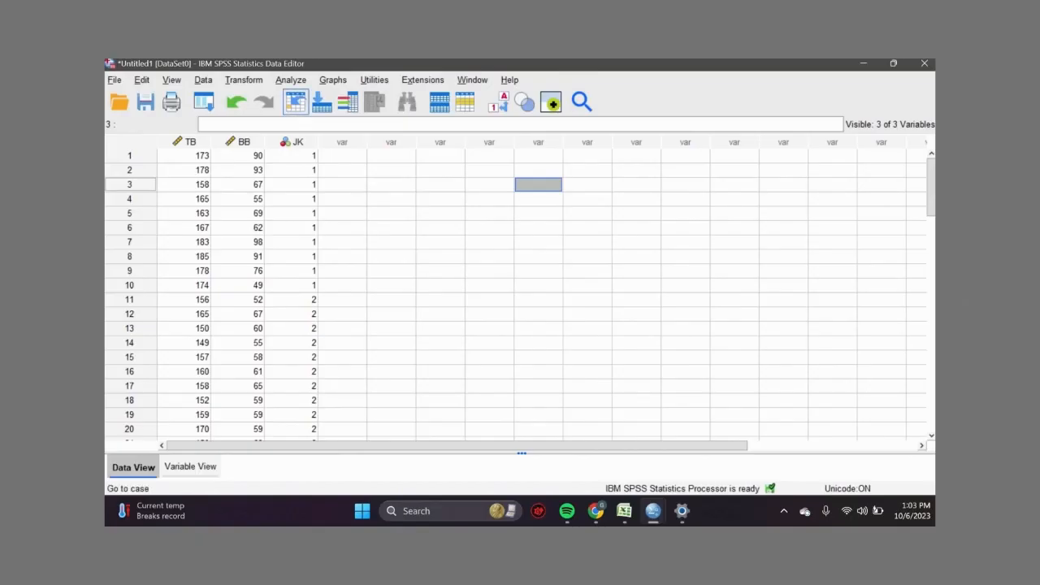
# Step: Start a new Independent-Samples T Test and reset its setup to clear the previous variables
pyautogui.hotkey('alt', 'a')
pyautogui.moveTo(321, 170)
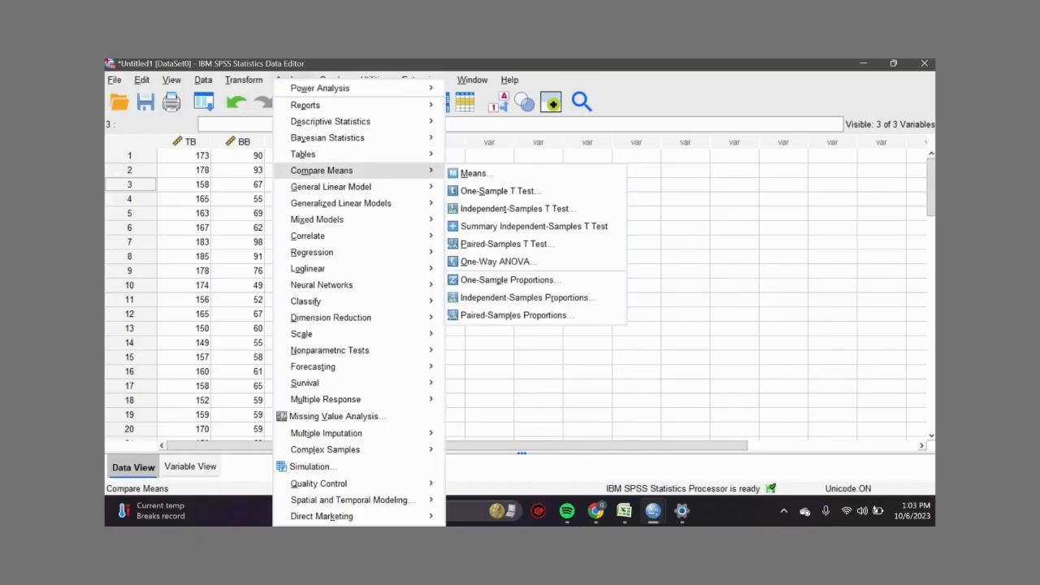
pyautogui.press('Down')
pyautogui.press('Up')
pyautogui.press('Right')
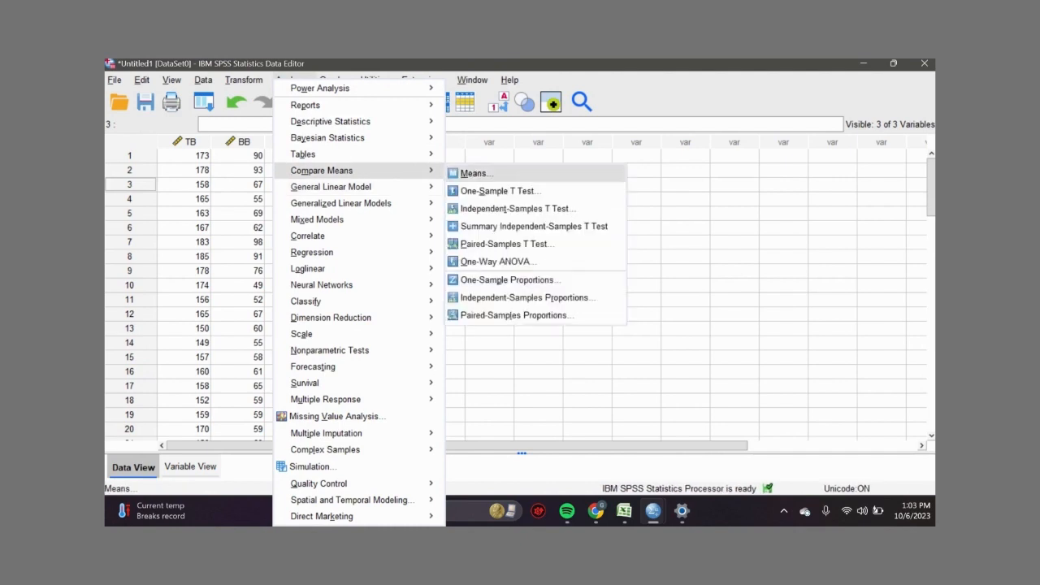
pyautogui.press('Down')
pyautogui.press('Down')
pyautogui.press('Return')
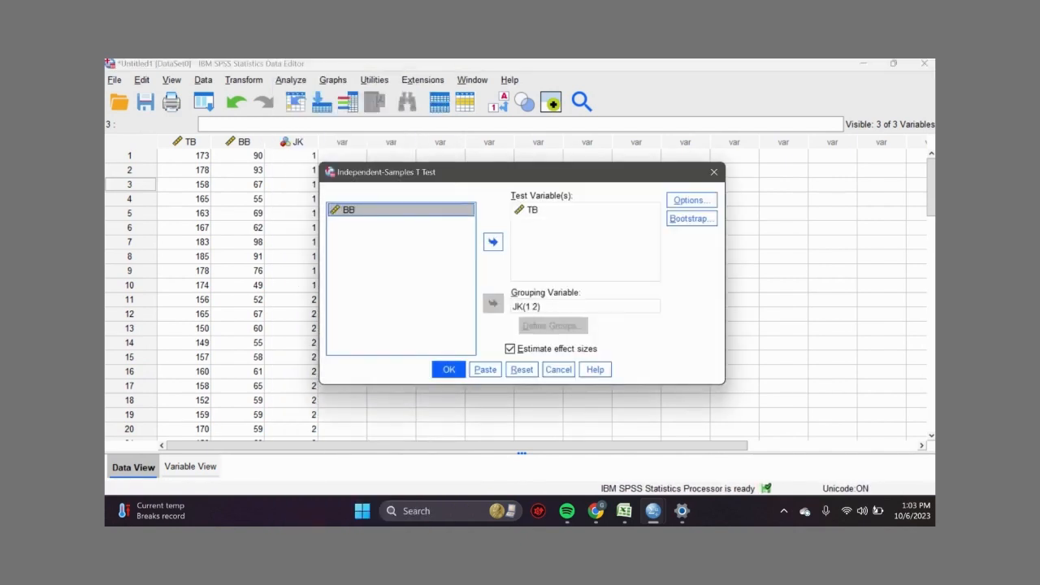
pyautogui.hotkey('alt', 'r')
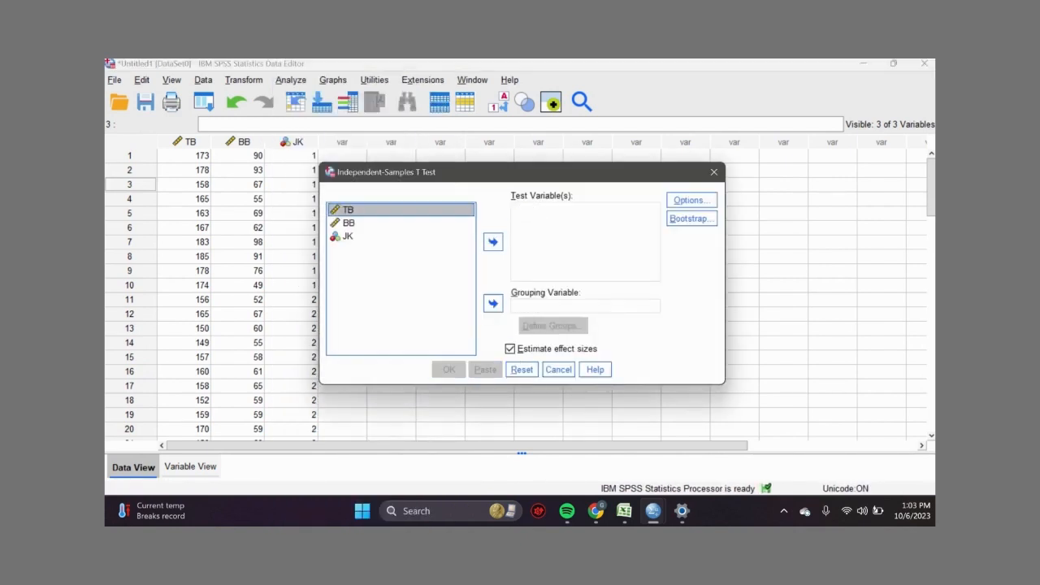
# Step: Assign BB as the test variable and JK as the grouping variable for the independent-samples test
pyautogui.click(350, 223)
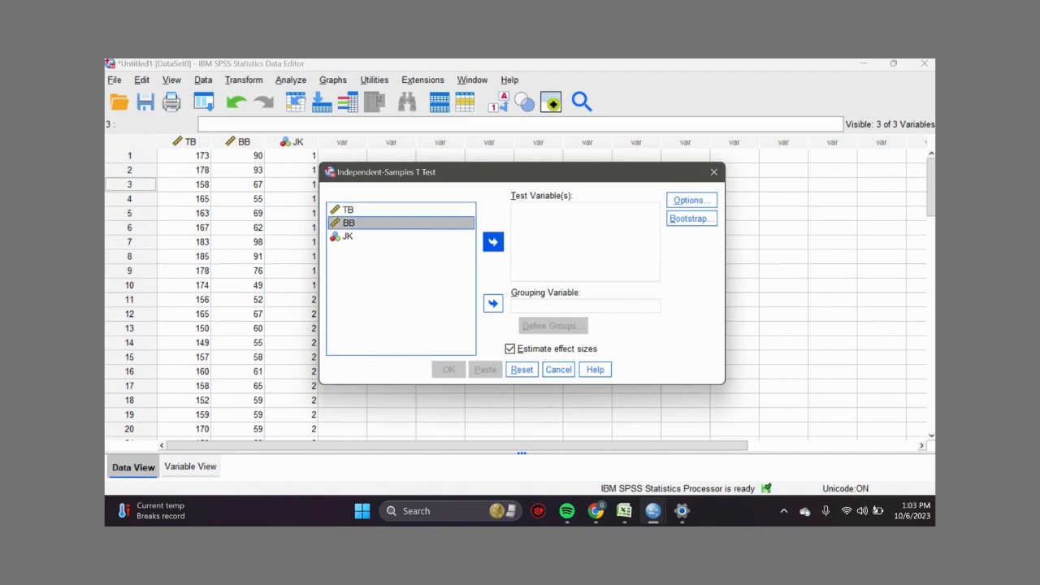
pyautogui.click(493, 242)
pyautogui.click(347, 223)
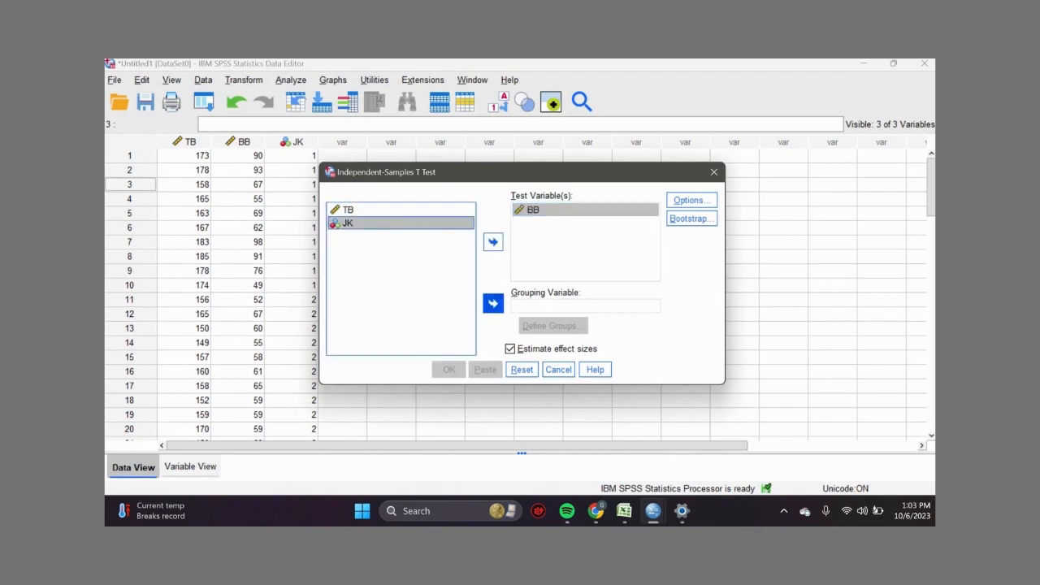
pyautogui.click(493, 303)
# Step: Define the JK groups as 1 and 2, keep the 95% confidence interval and run the test on BB
pyautogui.click(553, 325)
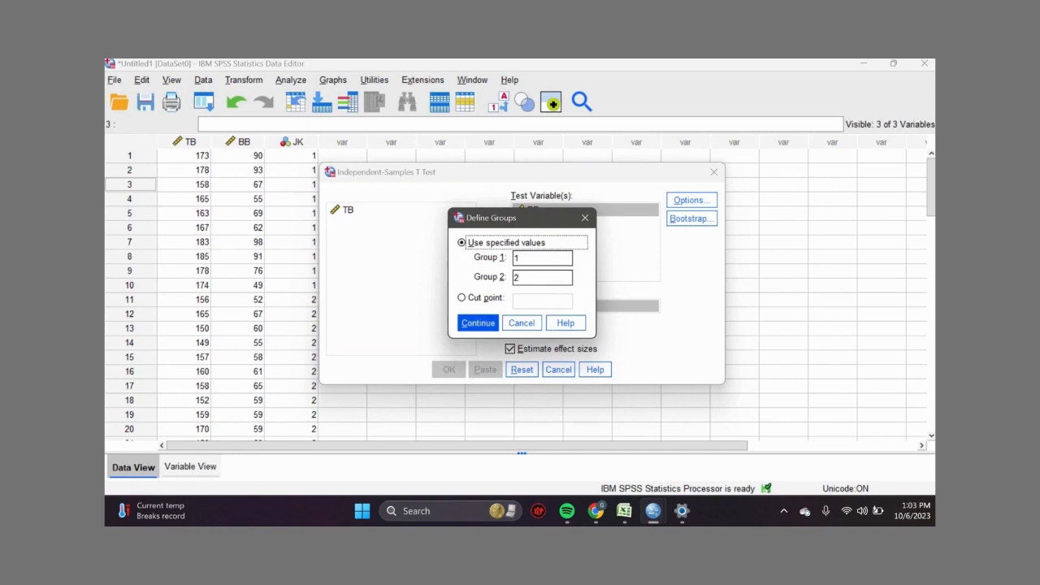
pyautogui.click(477, 323)
pyautogui.click(691, 200)
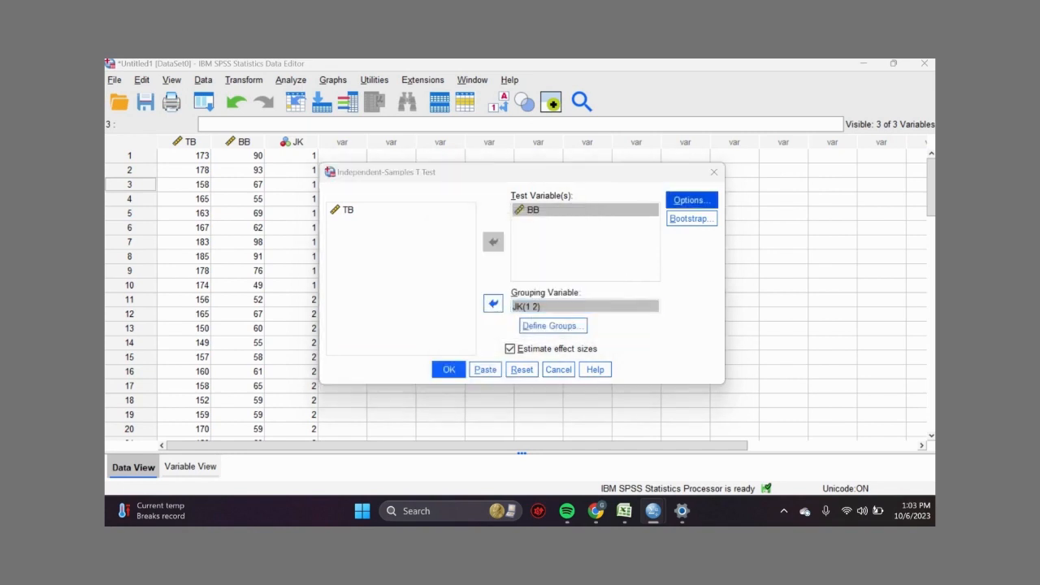
pyautogui.click(478, 321)
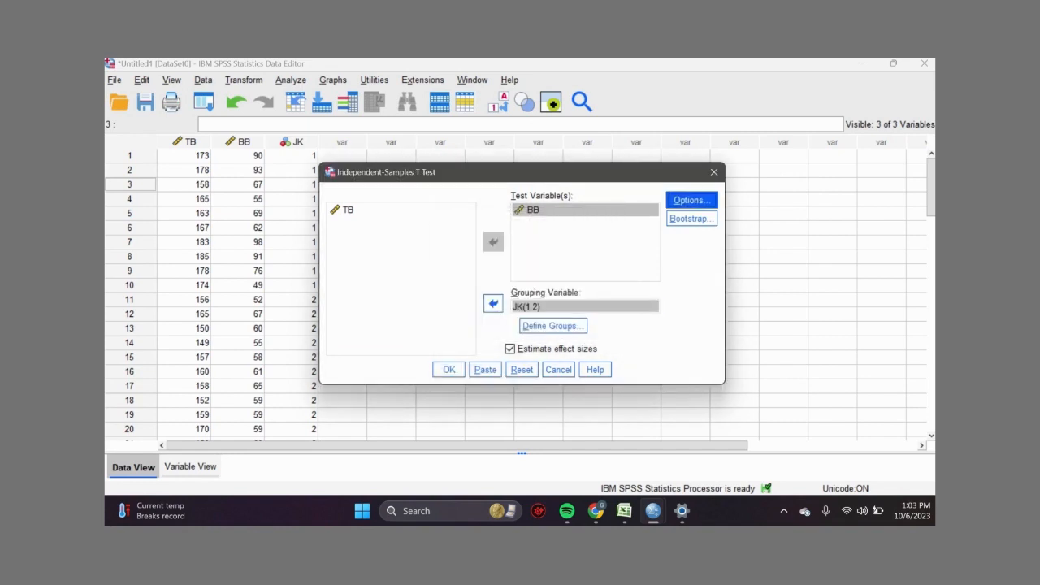
pyautogui.click(449, 370)
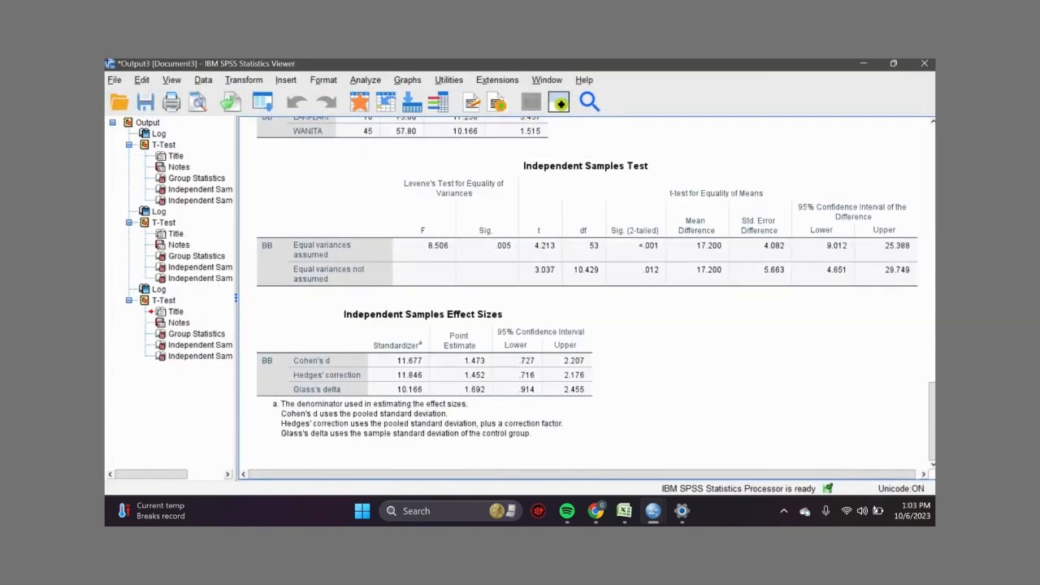
pyautogui.click(783, 511)
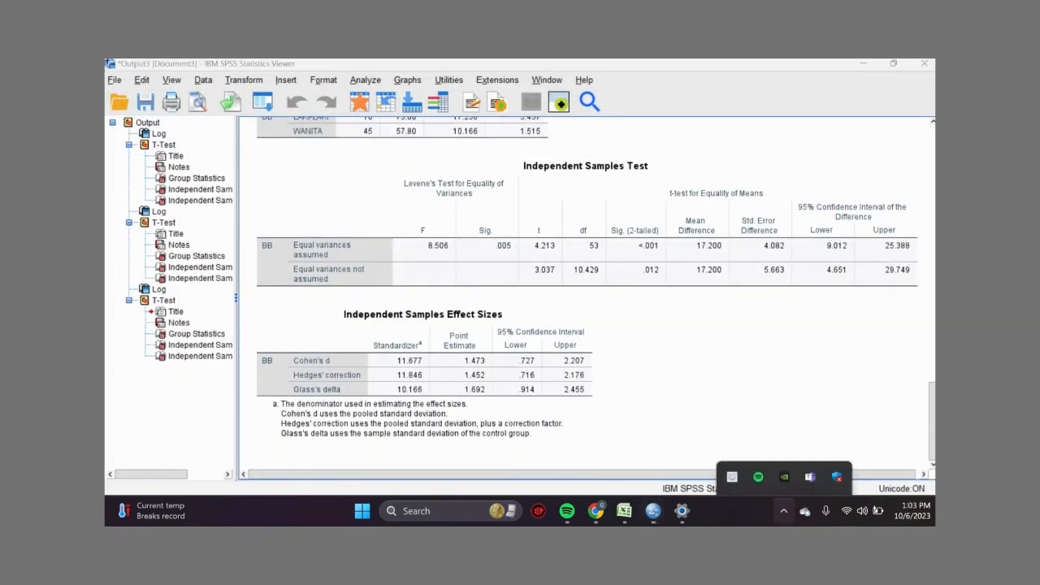